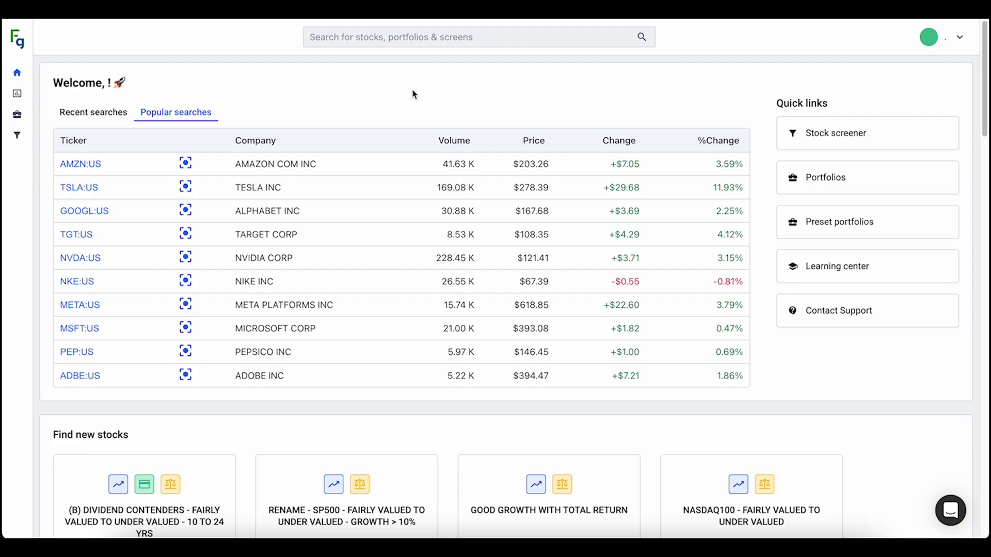
Review Amazon's snapshot across Performance, Forecasting and Analyst scorecard, then pop it out full-page
click(187, 165)
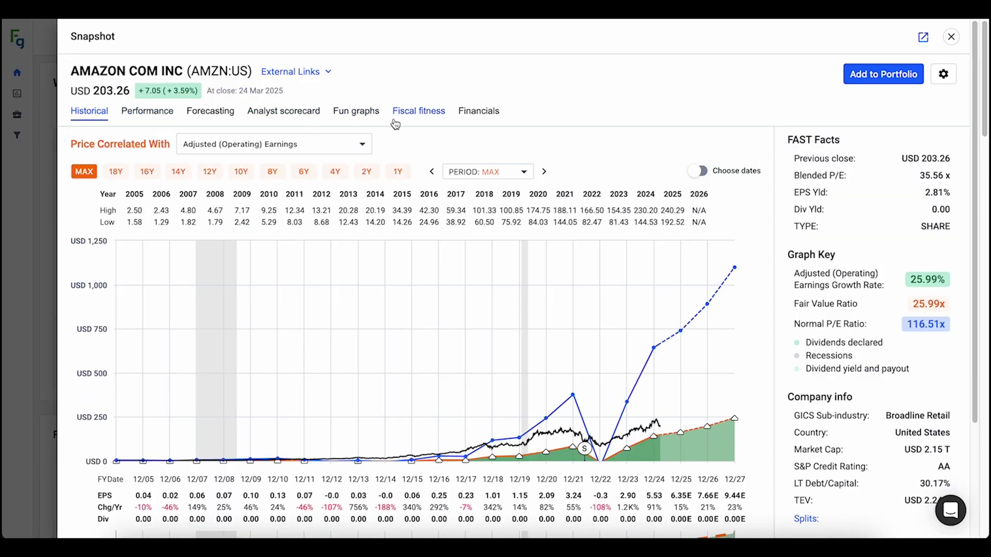
click(155, 114)
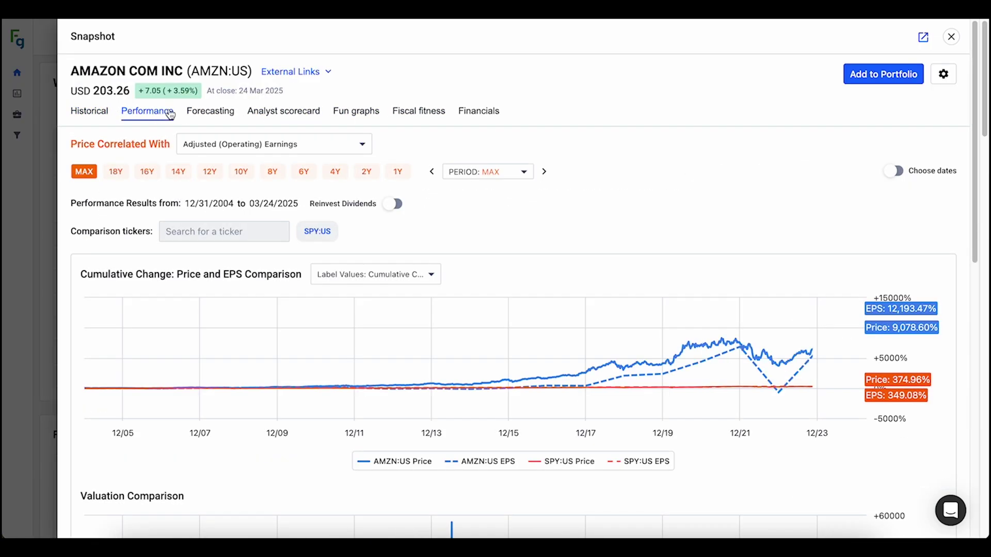
click(210, 113)
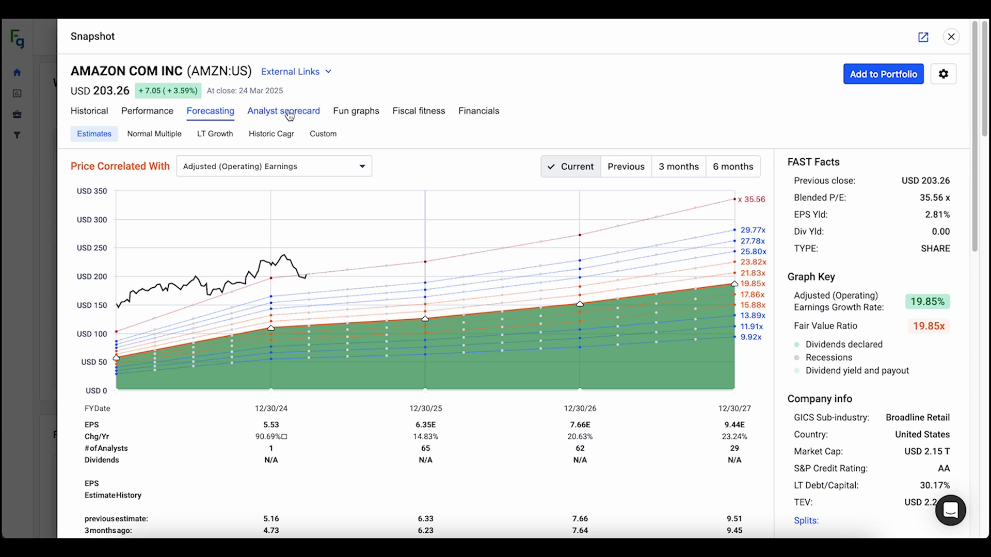
click(290, 114)
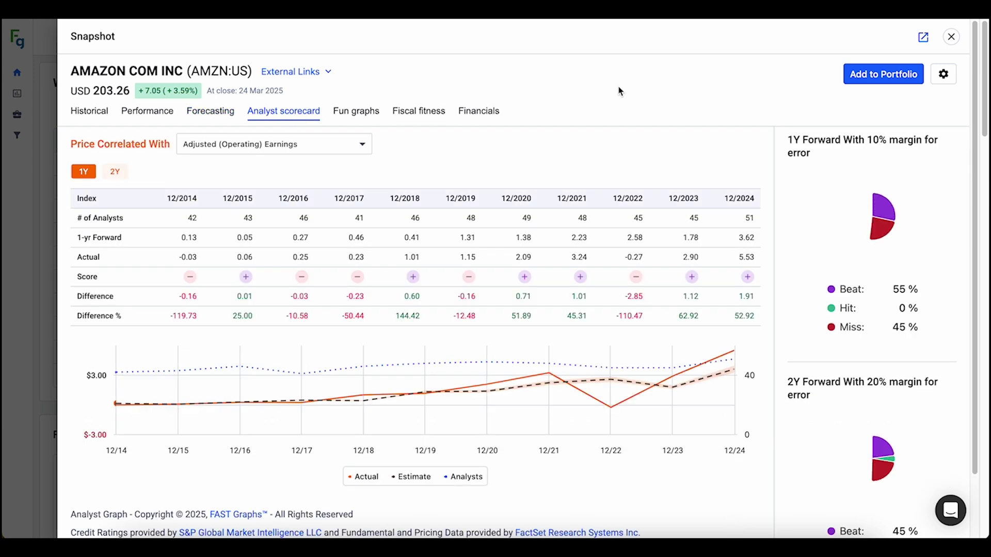
click(923, 38)
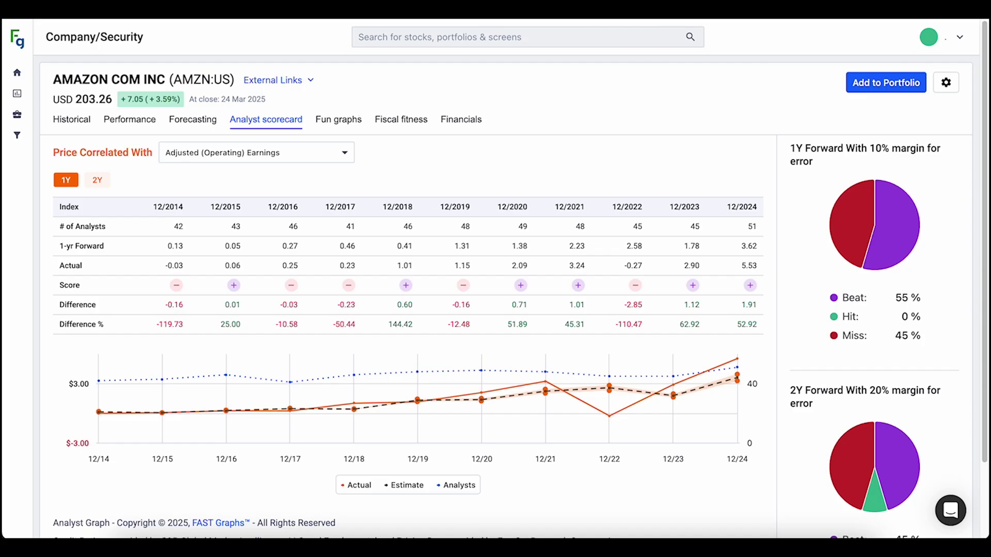
Back on the home page, check Target's performance snapshot, then go to My Screens
key(alt+Left)
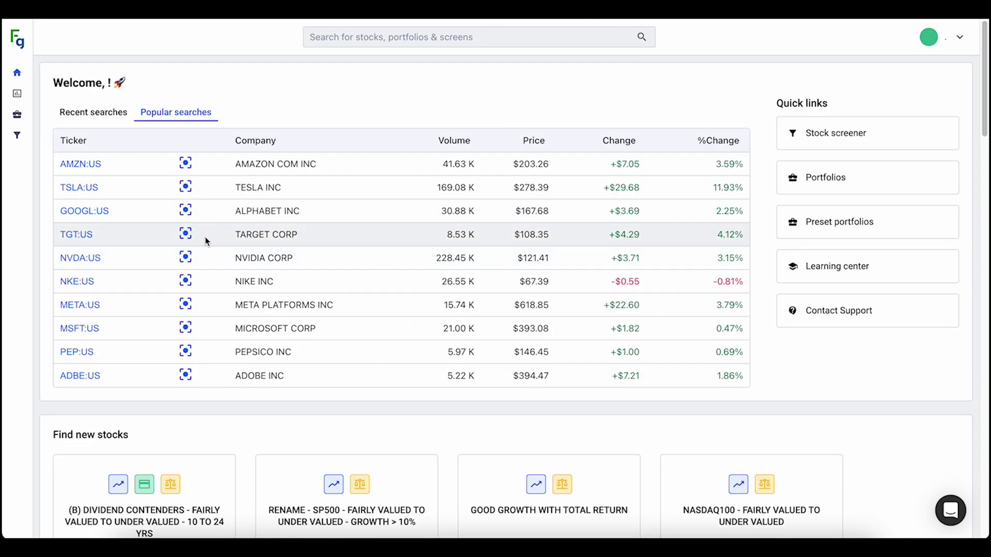
click(185, 235)
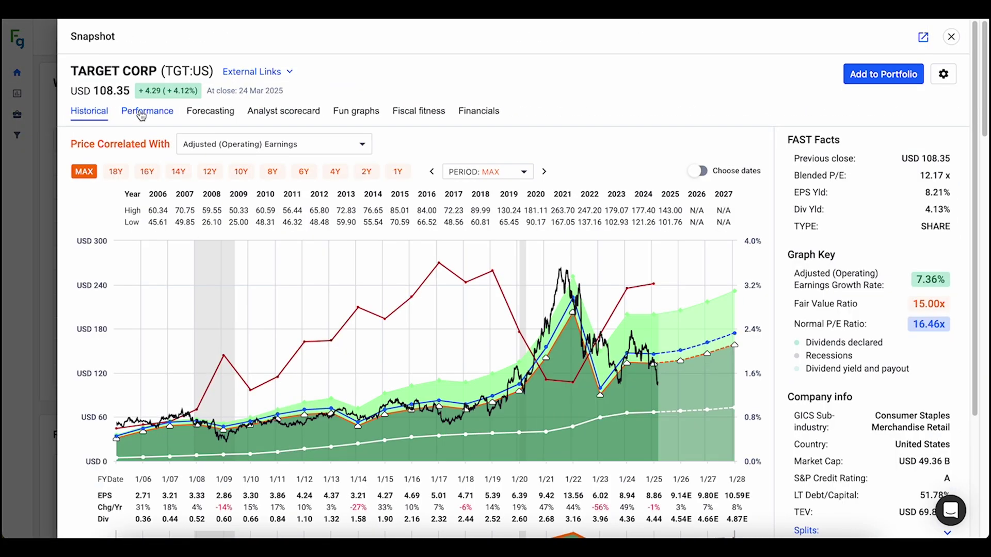
click(139, 111)
click(55, 135)
mouse_move(44, 147)
click(45, 157)
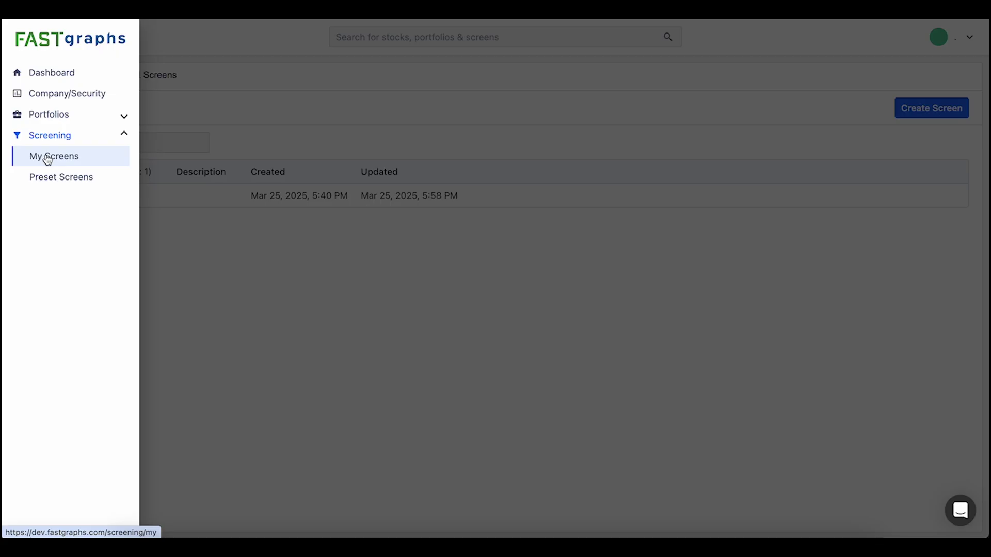
Start a new screen with Region is United States, previewing the classic filter layout before switching back
click(935, 108)
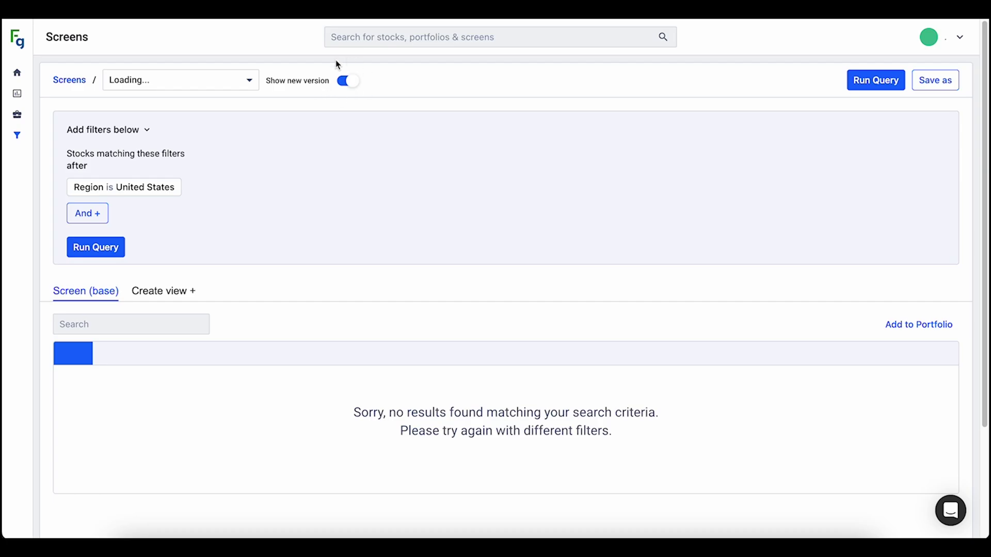
click(354, 83)
scroll(243, 257, down, 12)
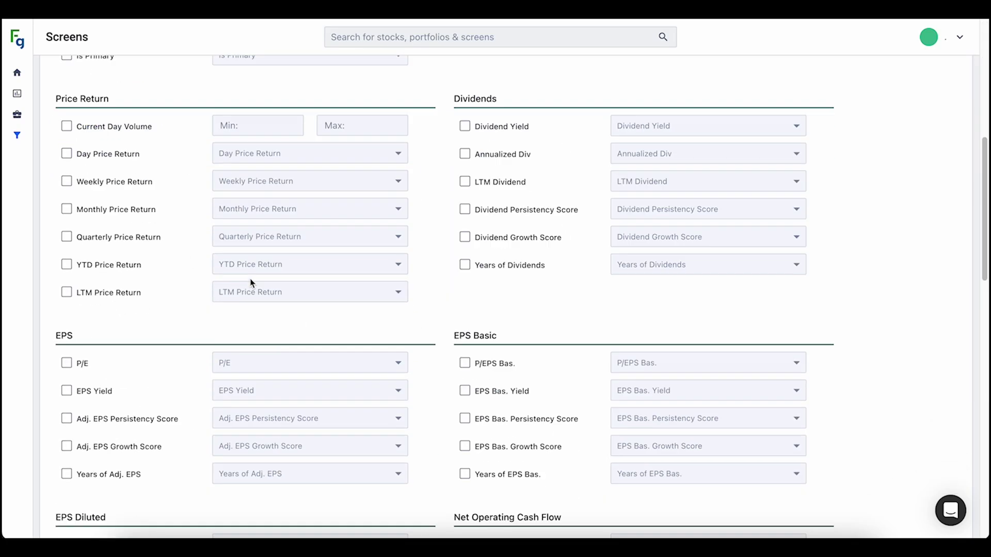
scroll(277, 260, down, 12)
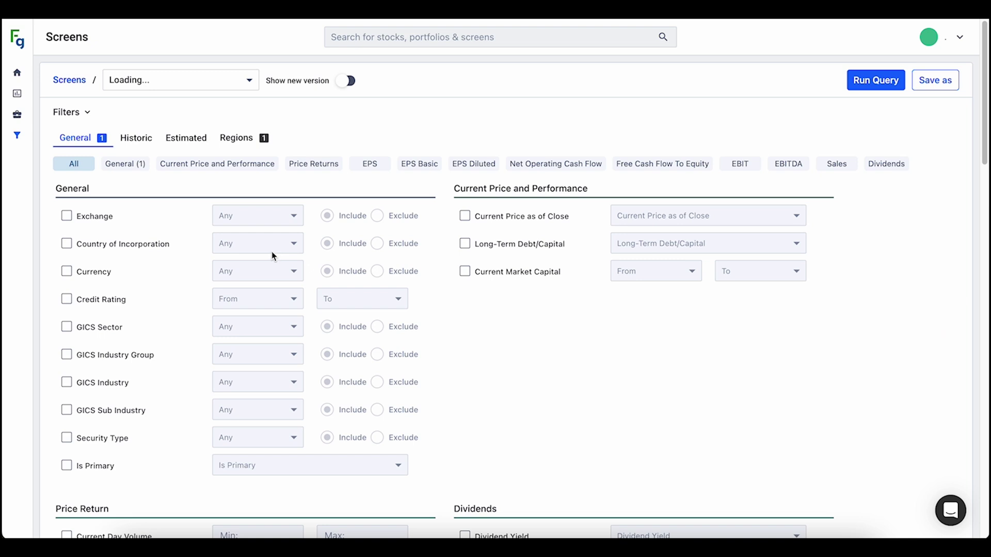
click(348, 82)
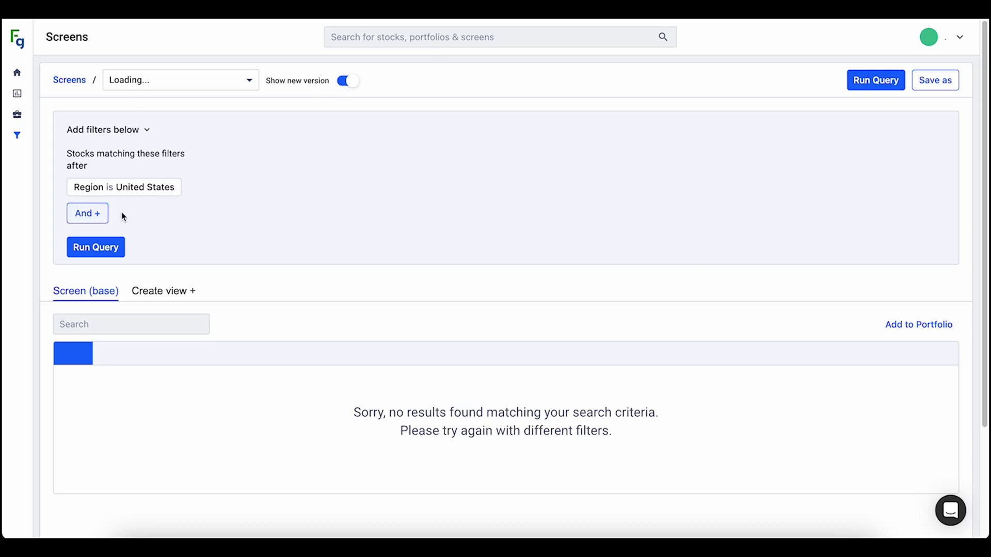
click(87, 214)
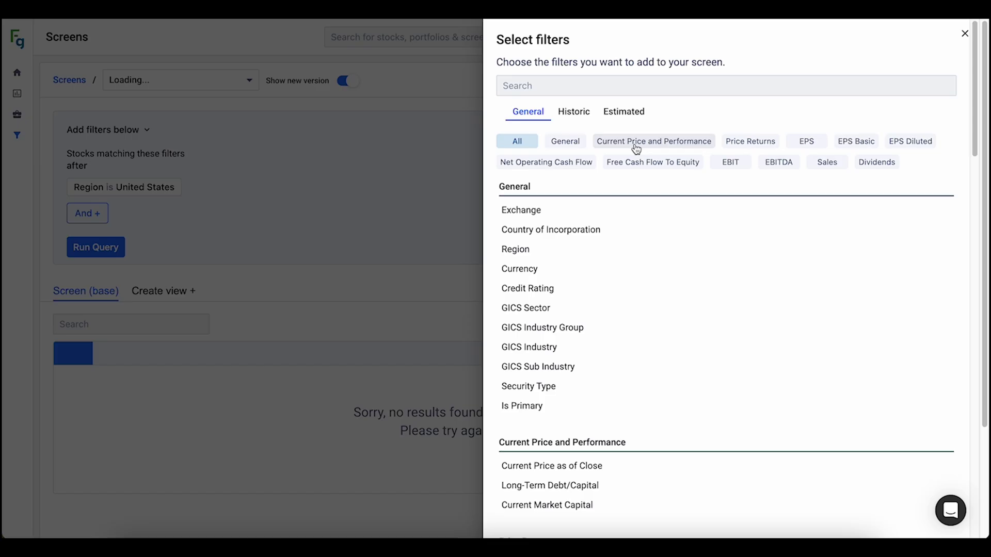
Add an EPS P/E filter using the Very Low (< 7) preset, P/E between 0 and 7
click(803, 147)
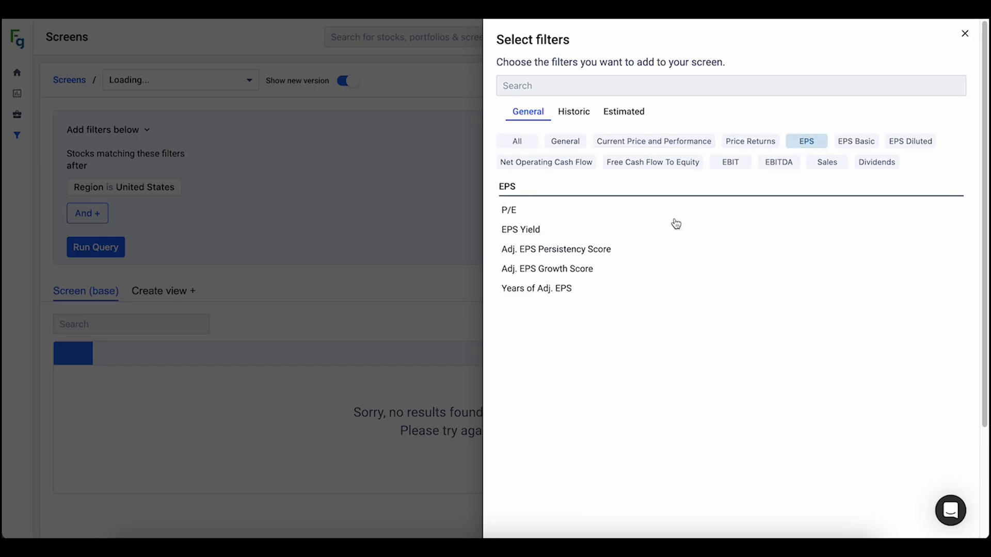
click(537, 211)
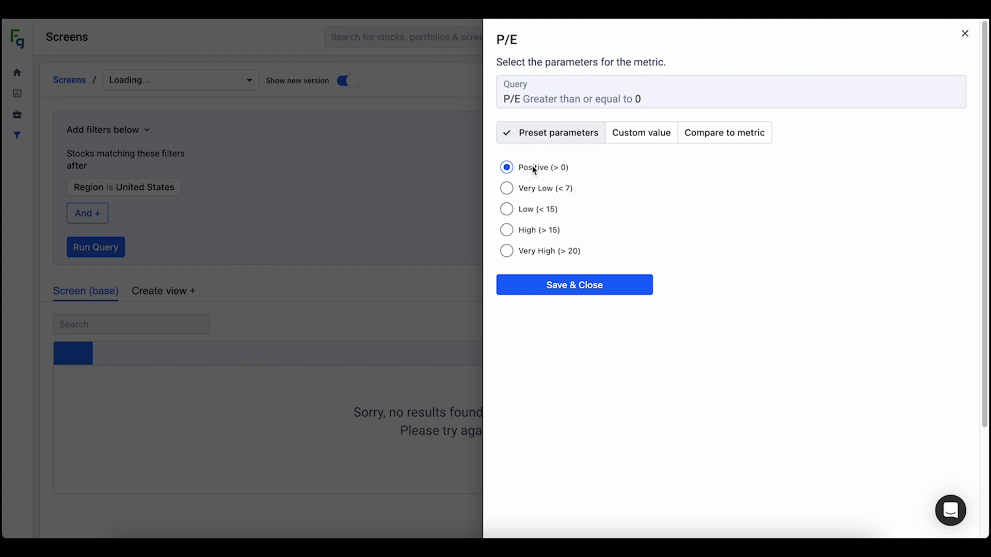
click(534, 189)
click(533, 216)
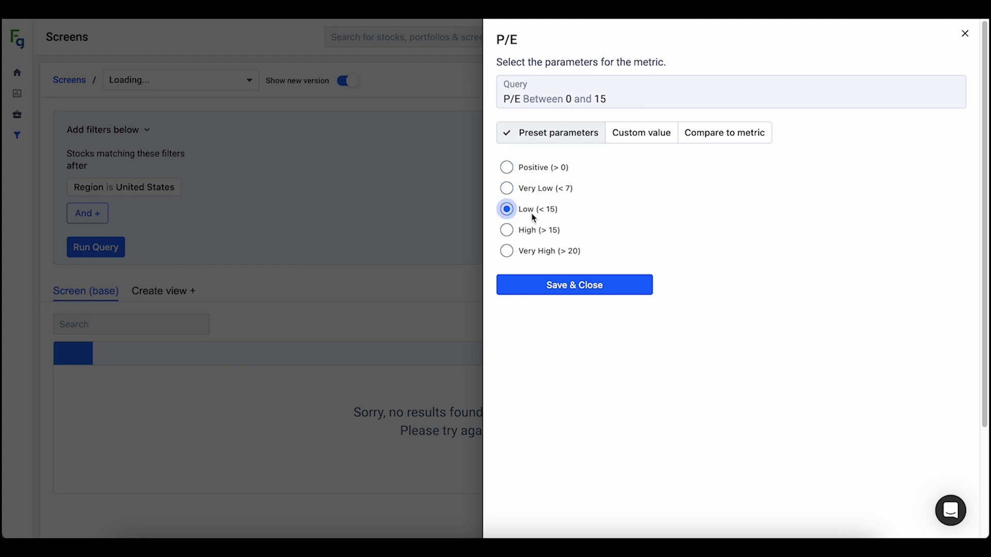
click(531, 190)
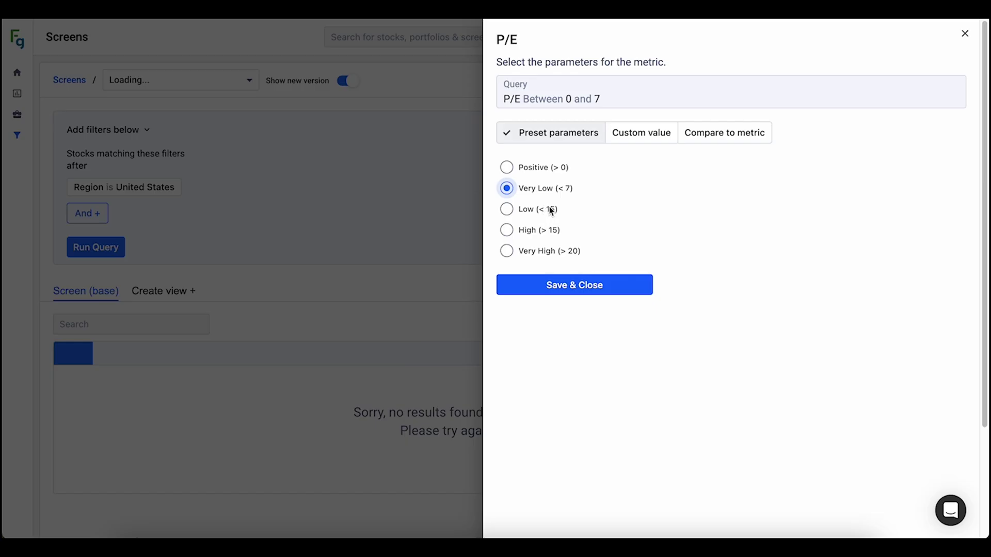
click(554, 287)
mouse_move(304, 195)
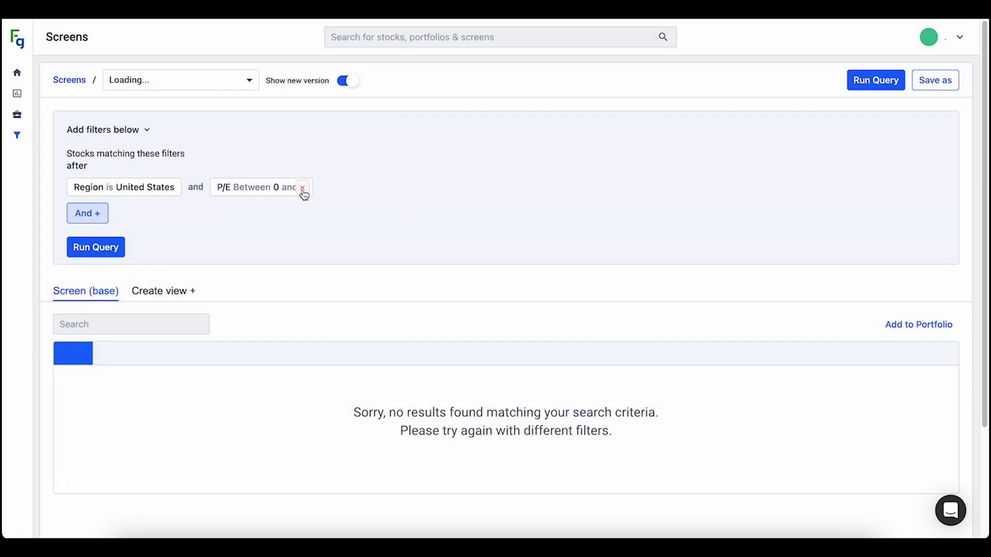
Remove the P/E filter and re-add P/E via search with its default range
click(303, 192)
click(97, 216)
click(695, 90)
text(p/e)
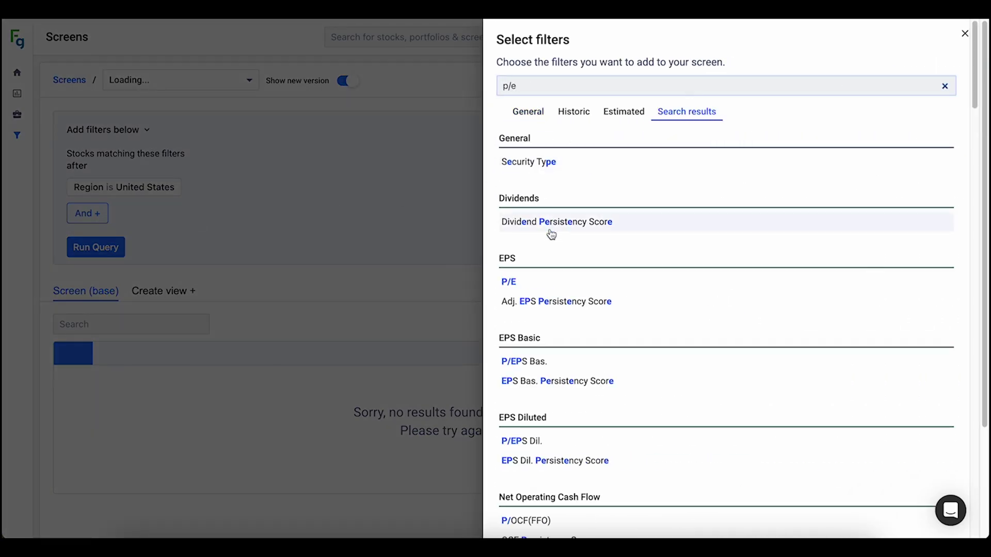
click(551, 280)
click(551, 284)
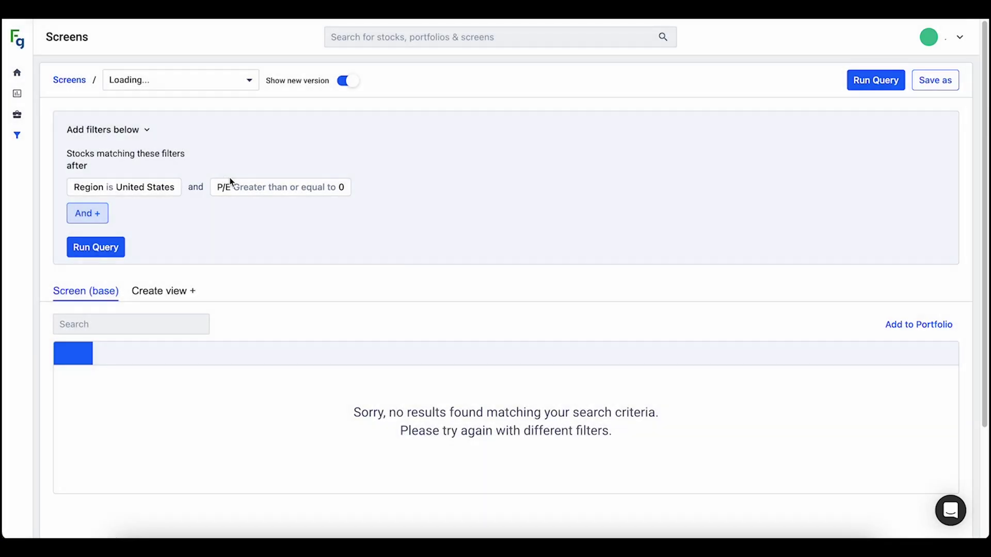
In the P/E filter settings, keep the Positive (> 0) preset and switch to a custom value
click(275, 192)
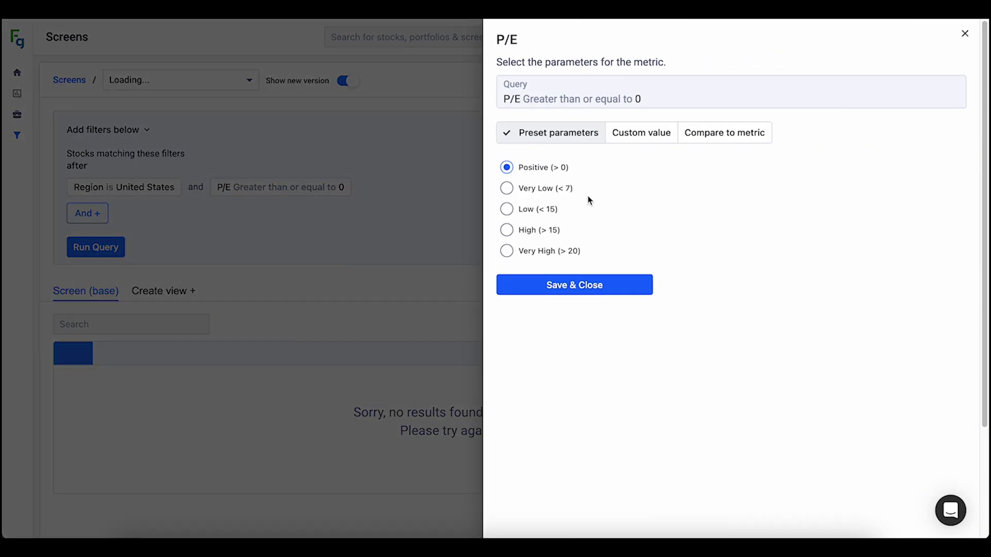
click(541, 171)
click(541, 192)
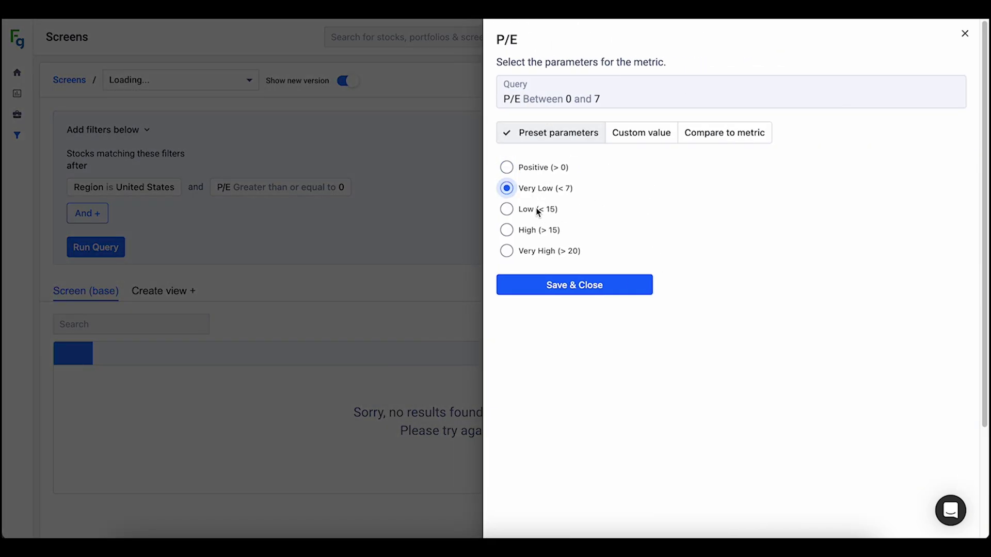
click(541, 168)
drag(503, 99, 665, 108)
click(668, 103)
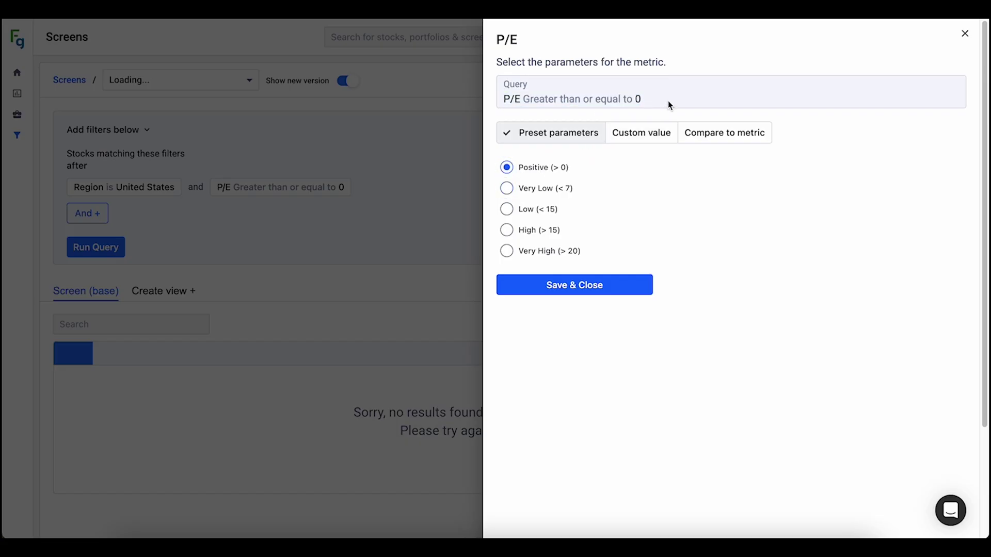
click(648, 144)
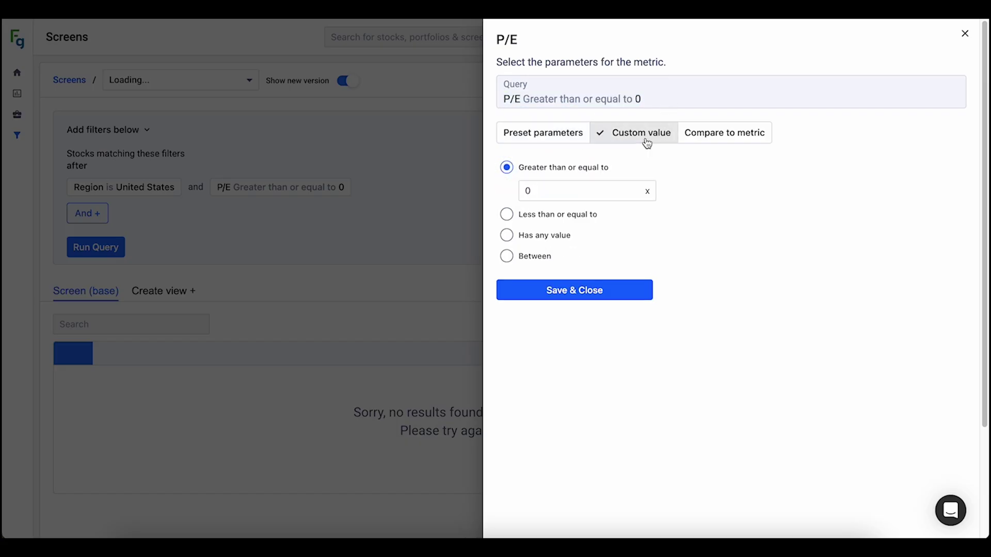
Try a custom P/E value of 15 and the Between condition, then return to Greater than or equal to
double_click(571, 192)
text(15)
click(539, 256)
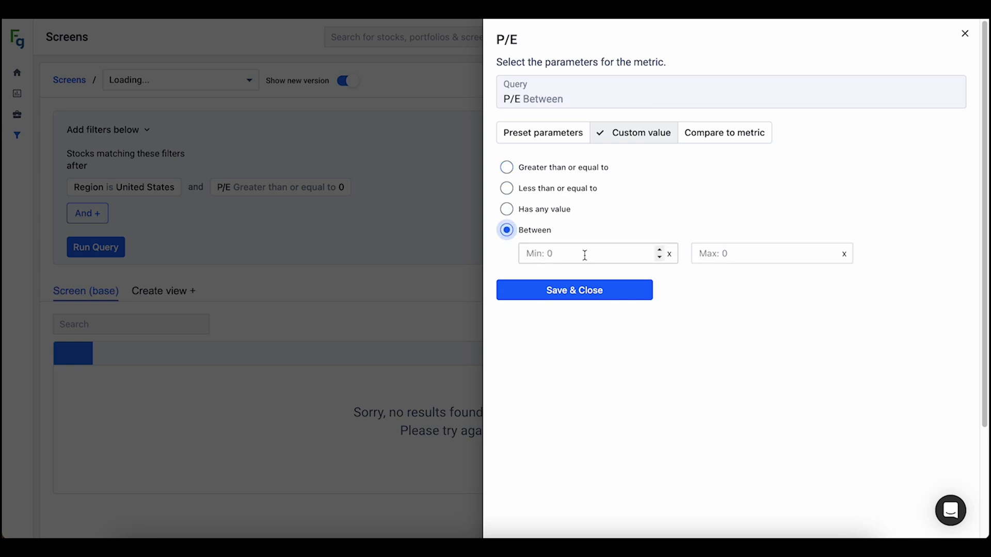
click(541, 168)
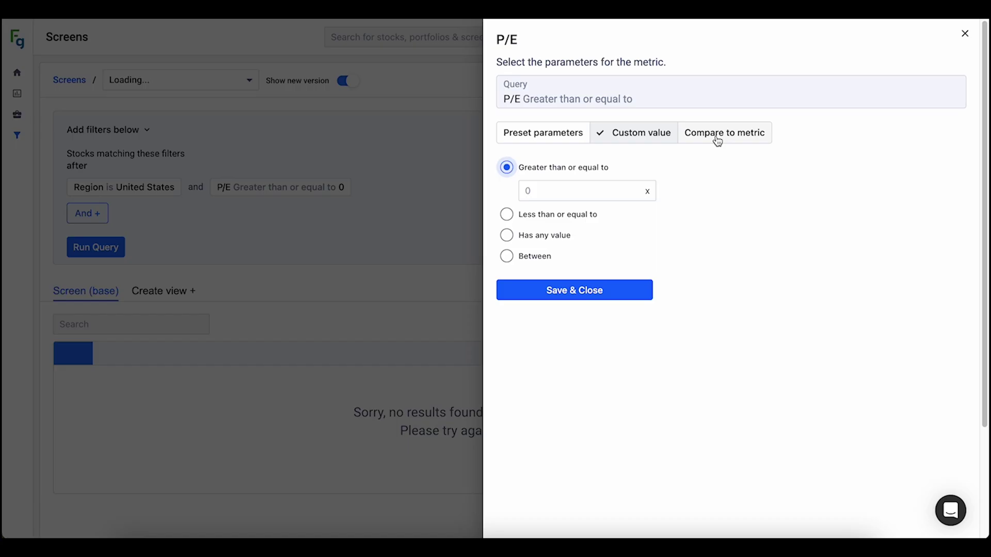
Make P/E compare against another metric using Less than or equal to
click(718, 141)
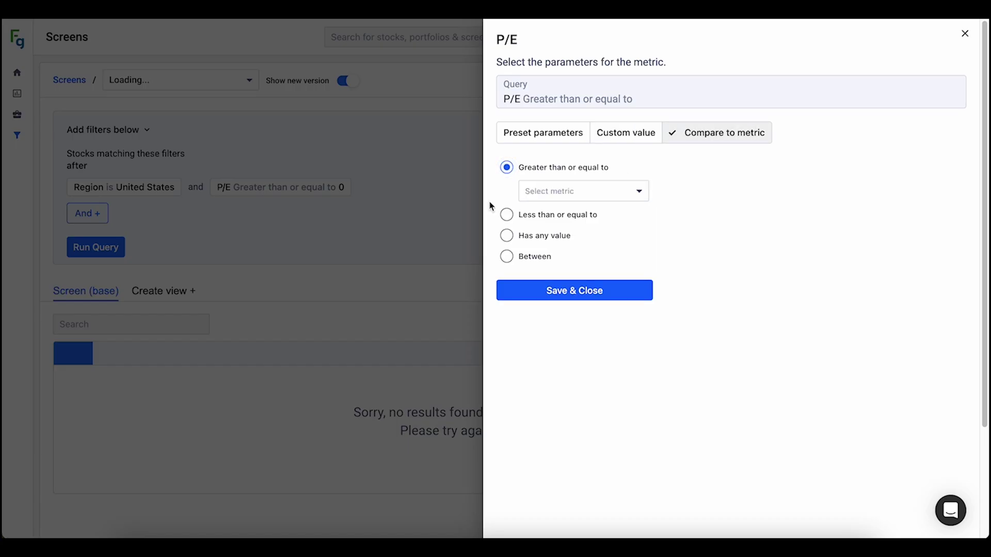
mouse_move(505, 101)
mouse_down()
mouse_move(576, 99)
mouse_move(489, 101)
mouse_move(522, 100)
mouse_up()
click(524, 100)
click(551, 215)
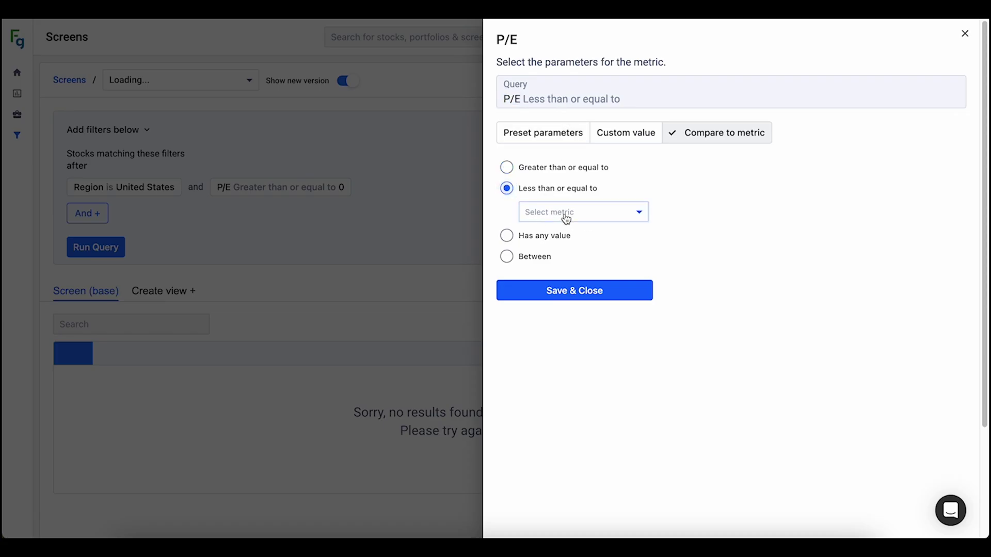
Pick Historic EPS metric Normal P/E 5Y as the comparison and save the P/E filter
click(566, 218)
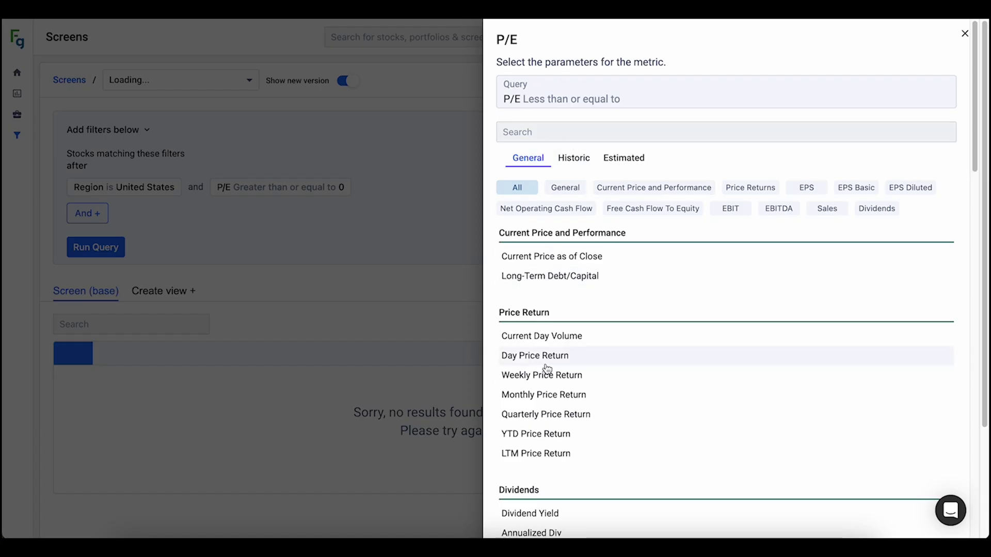
click(574, 157)
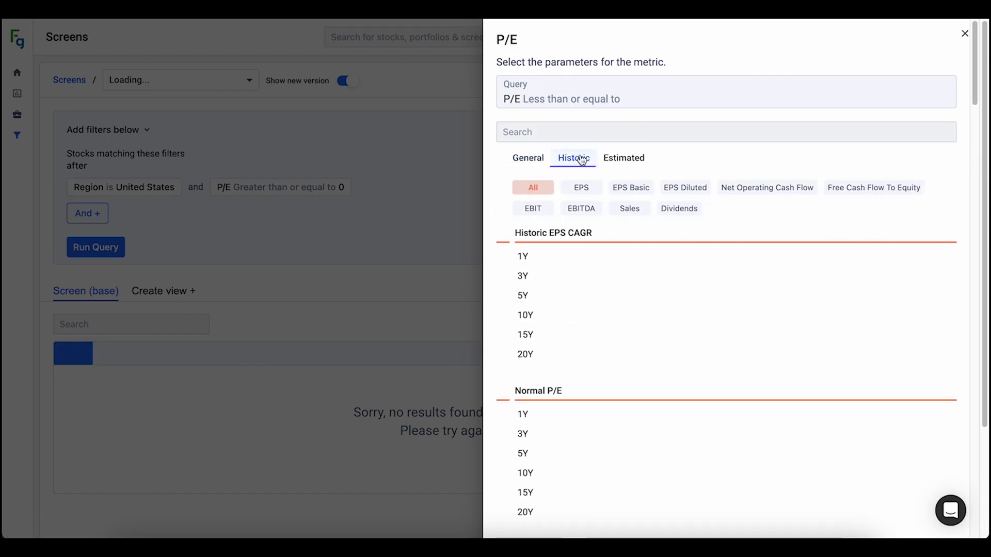
click(565, 187)
scroll(526, 385, down, 1)
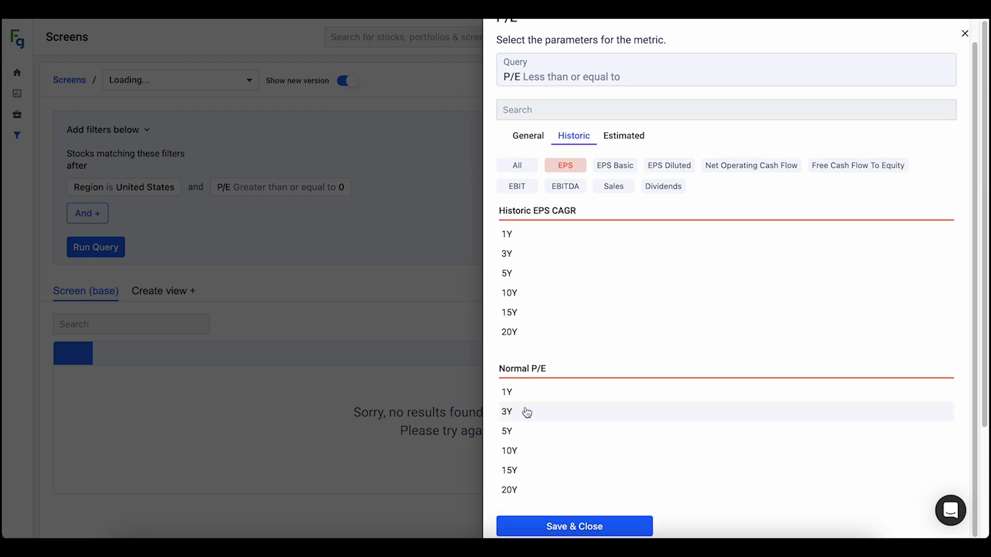
click(519, 432)
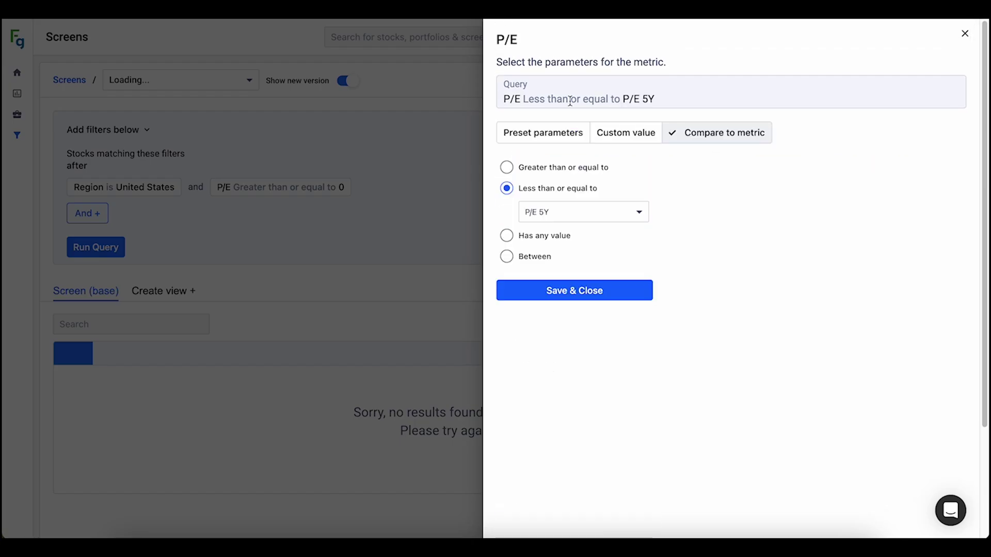
drag(503, 102, 666, 101)
click(666, 101)
click(592, 287)
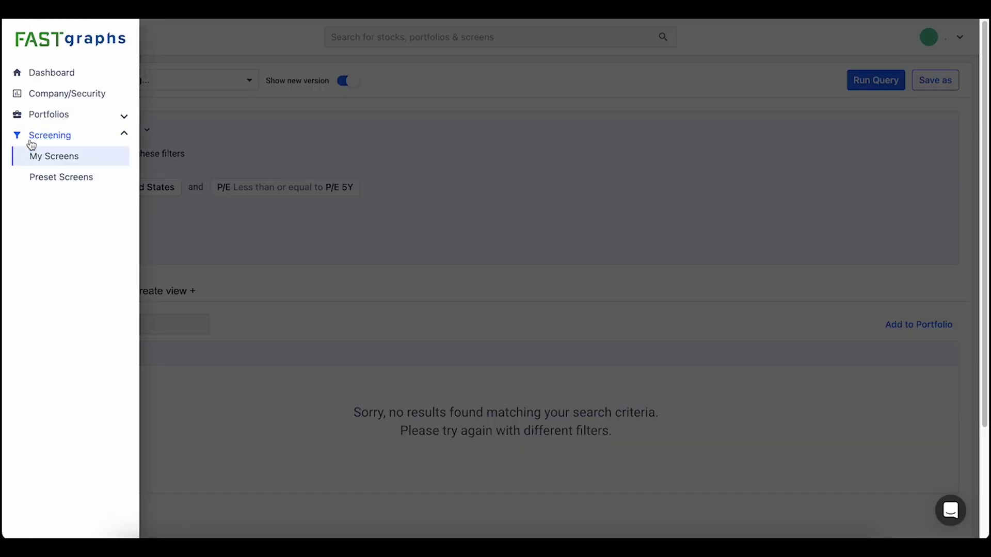
Return to My Screens, discarding the unsaved screen with Continue without saving
click(41, 157)
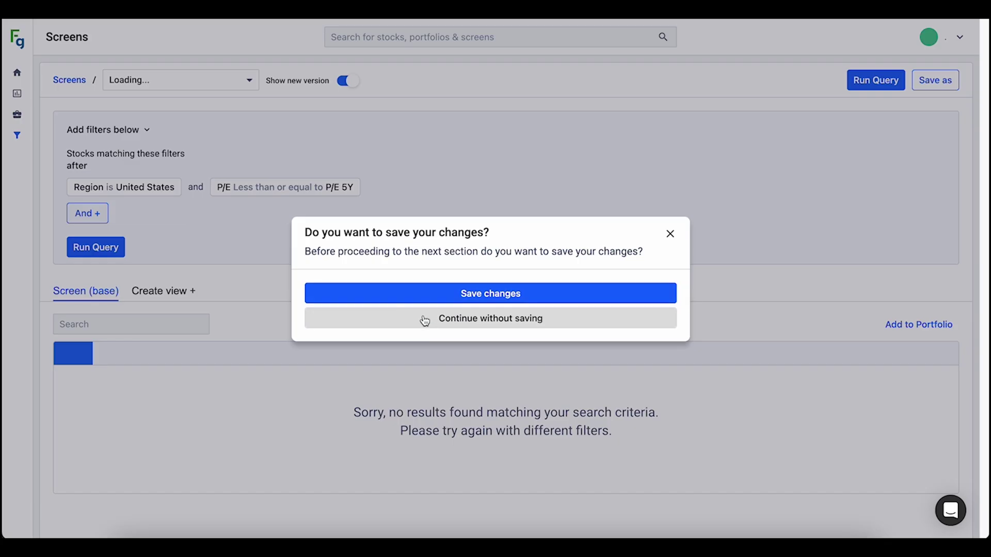
click(457, 319)
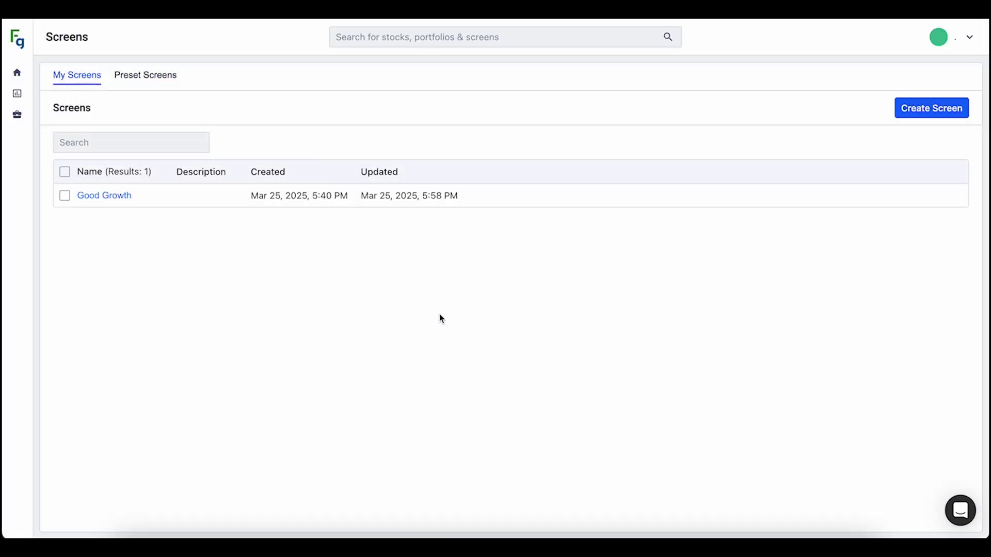
Open Good Growth and drag the P/E ≥ 0 chip to sit right after Adj. EPS Pers. Score
click(122, 199)
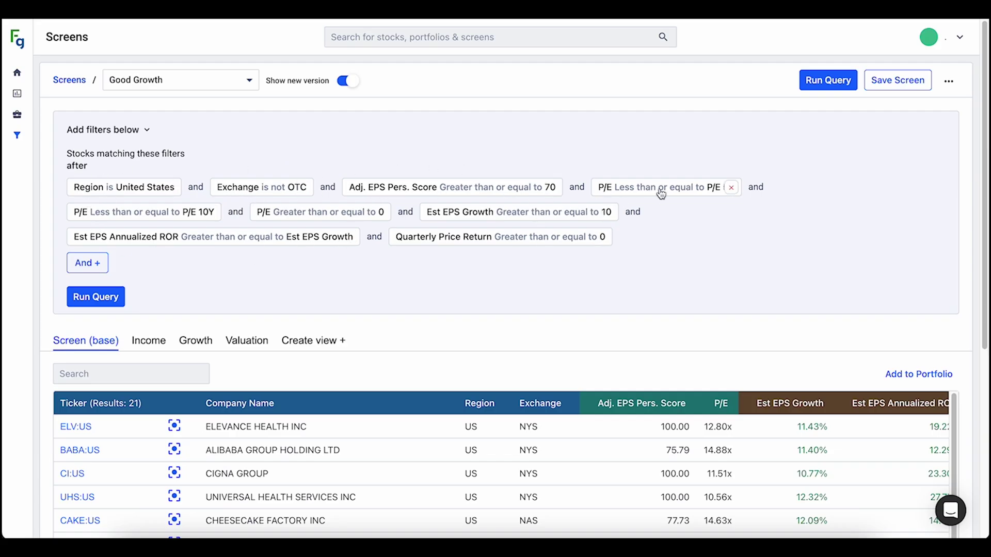
drag(488, 213, 516, 223)
drag(329, 215, 699, 228)
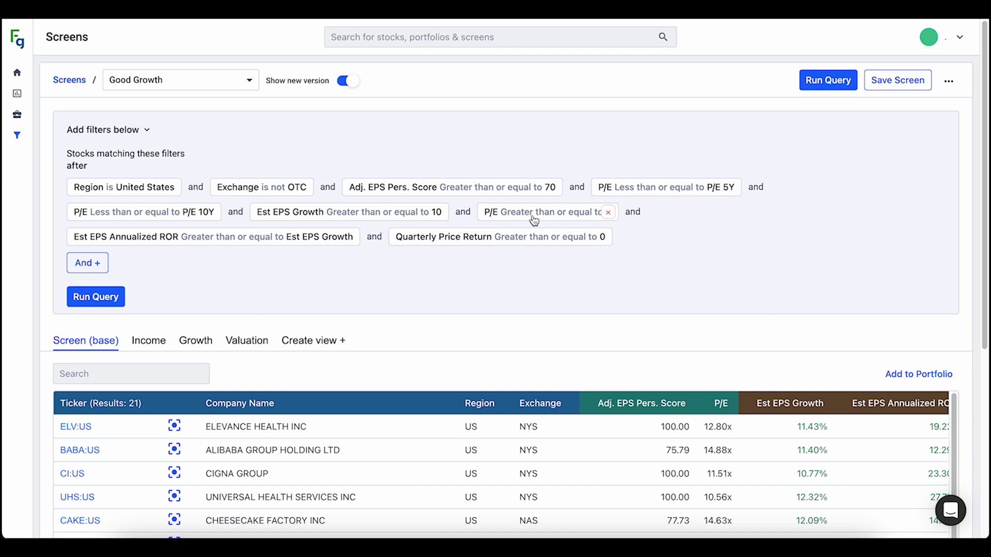
drag(535, 221, 689, 199)
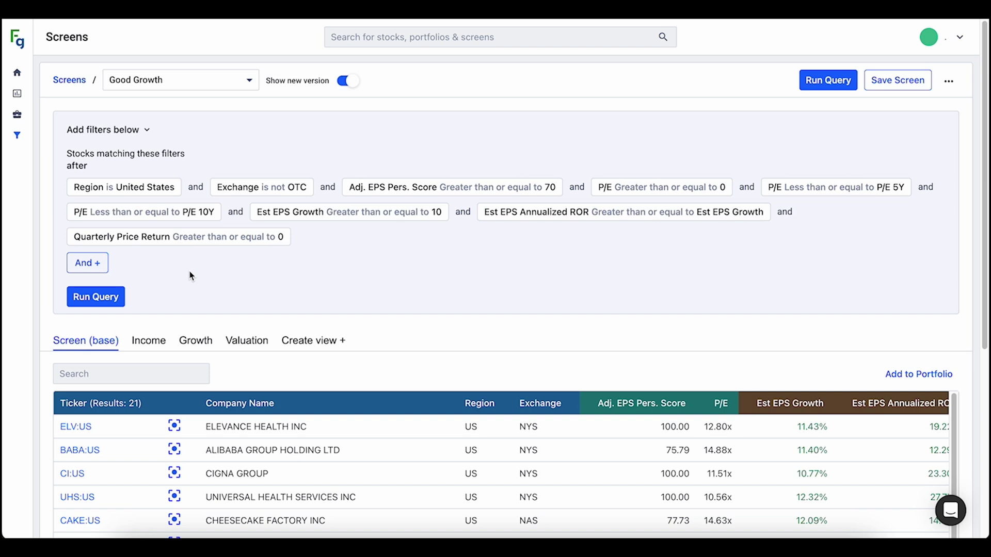
scroll(305, 221, down, 6)
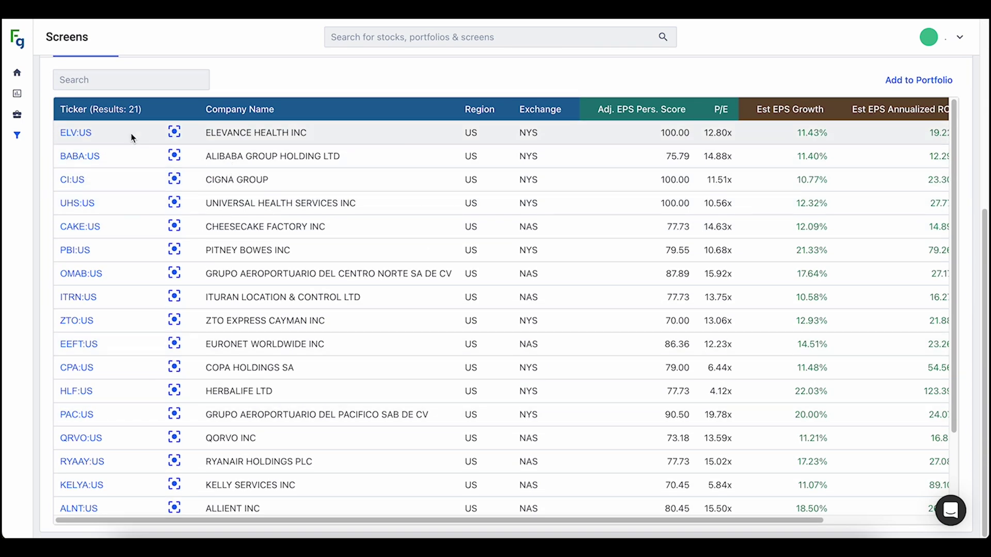
Sort the Good Growth results alphabetically by ticker and step from ALNT:US through the stock details
scroll(152, 136, up, 1)
click(151, 134)
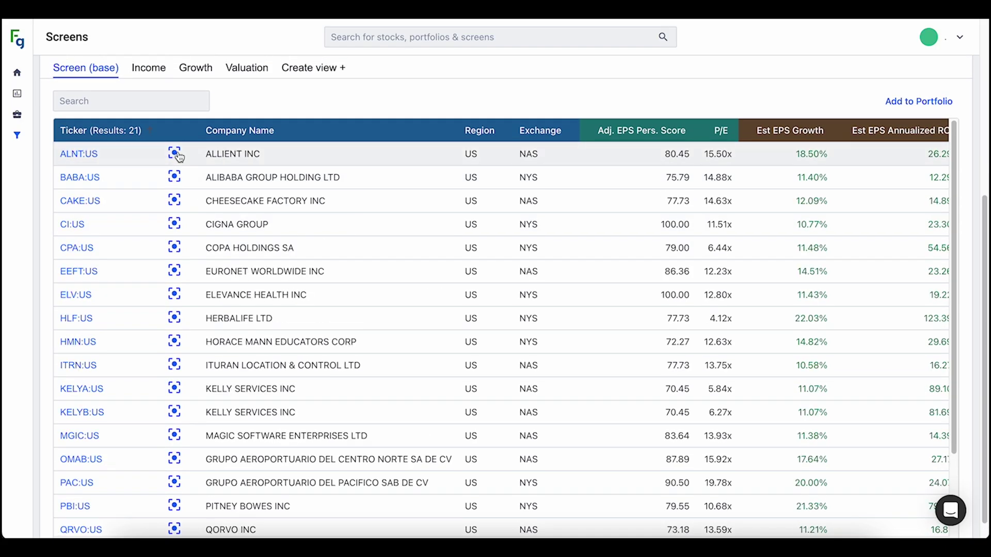
click(178, 155)
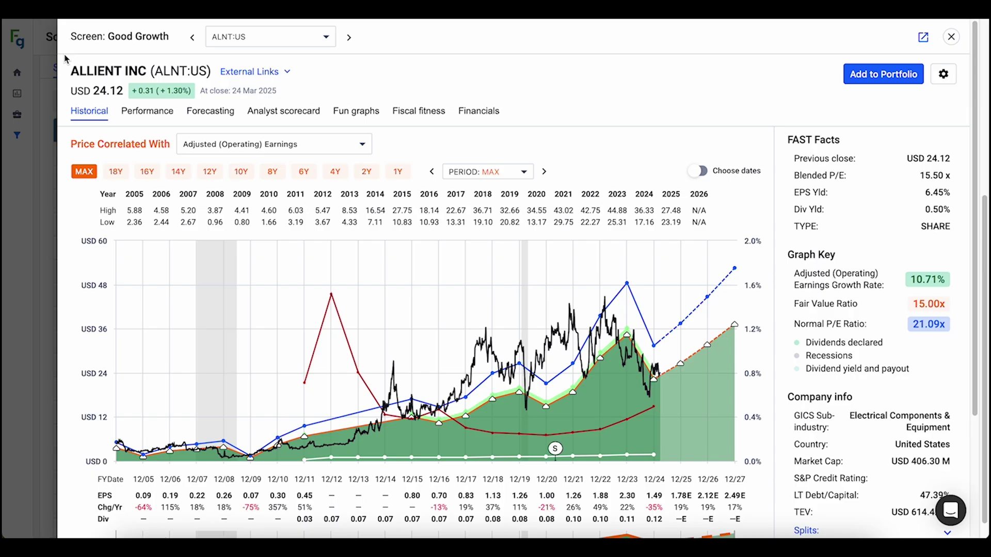
click(44, 145)
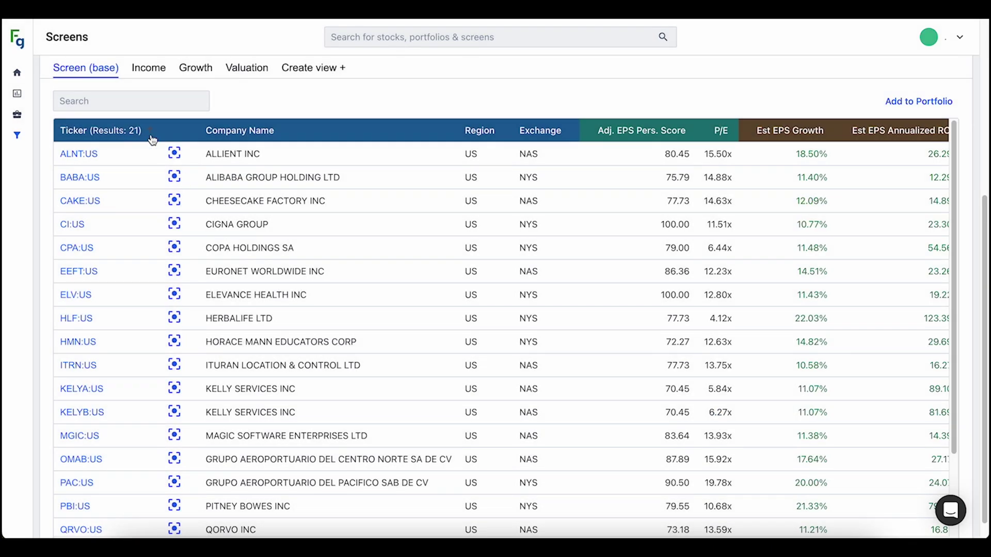
click(174, 155)
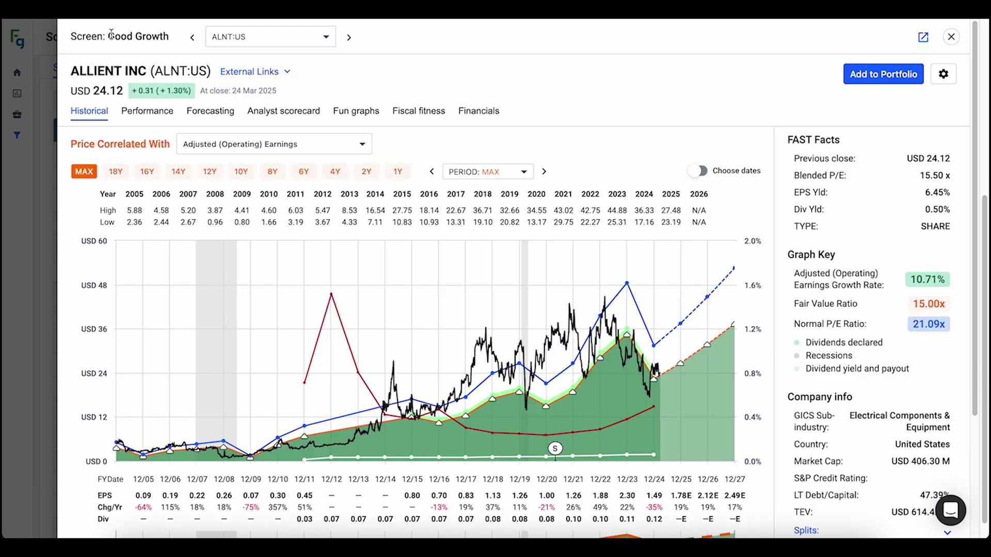
drag(67, 41, 174, 46)
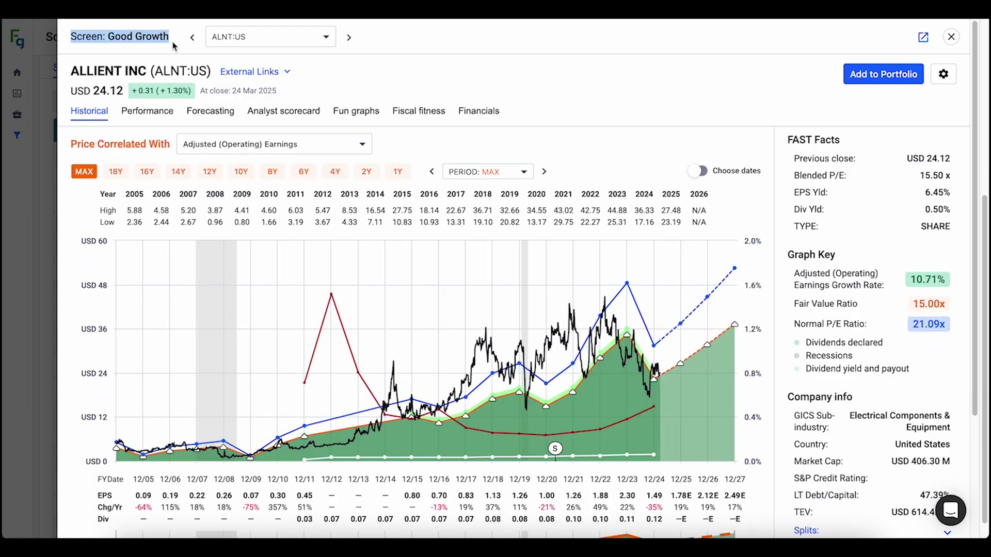
click(353, 43)
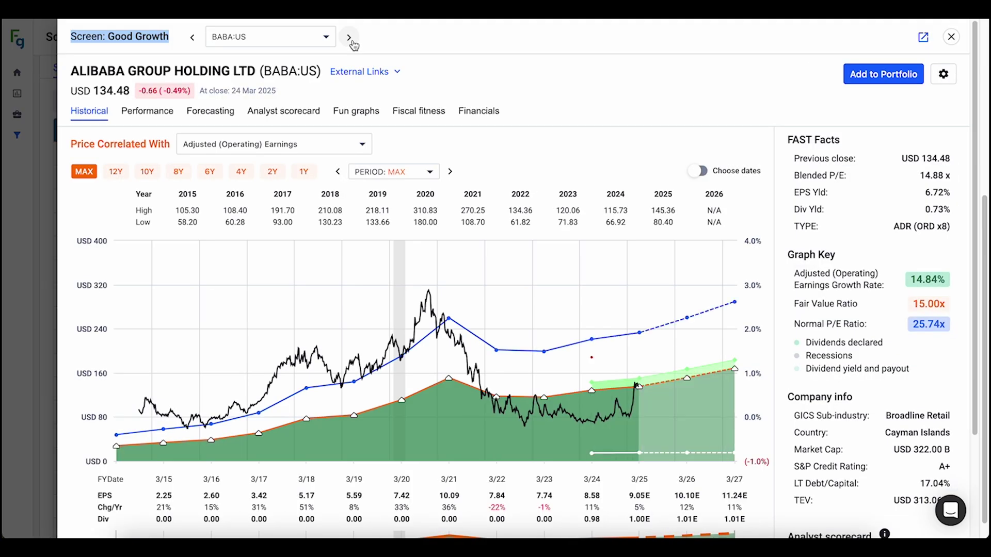
click(350, 38)
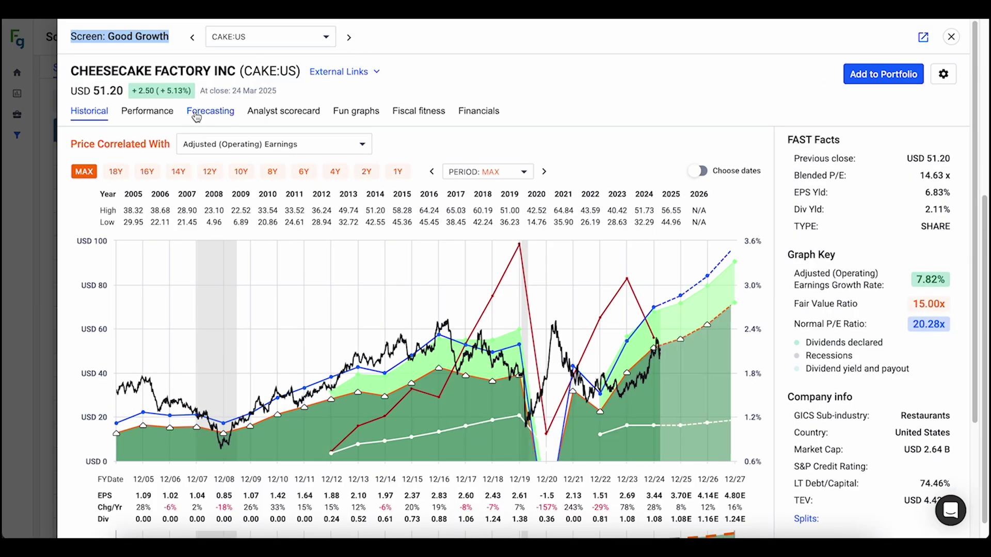
View Cheesecake Factory's forecasting estimates, cancel Add to Portfolio, and close the CAKE:US panel
click(209, 113)
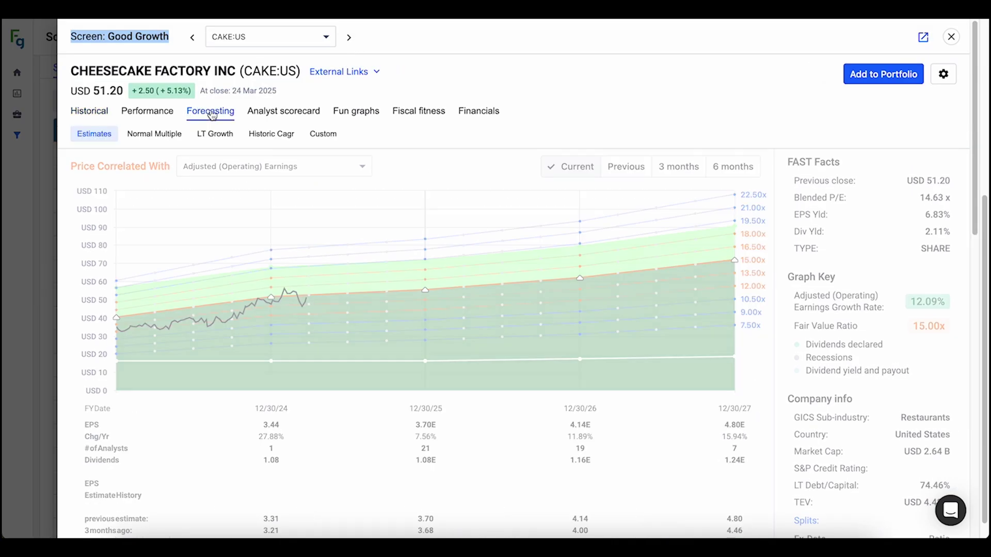
mouse_move(734, 262)
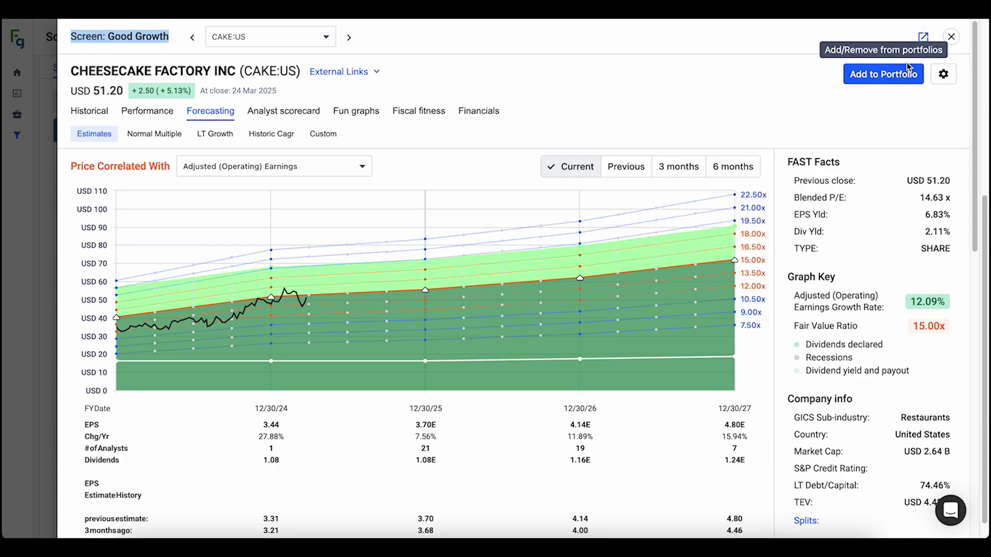
click(887, 75)
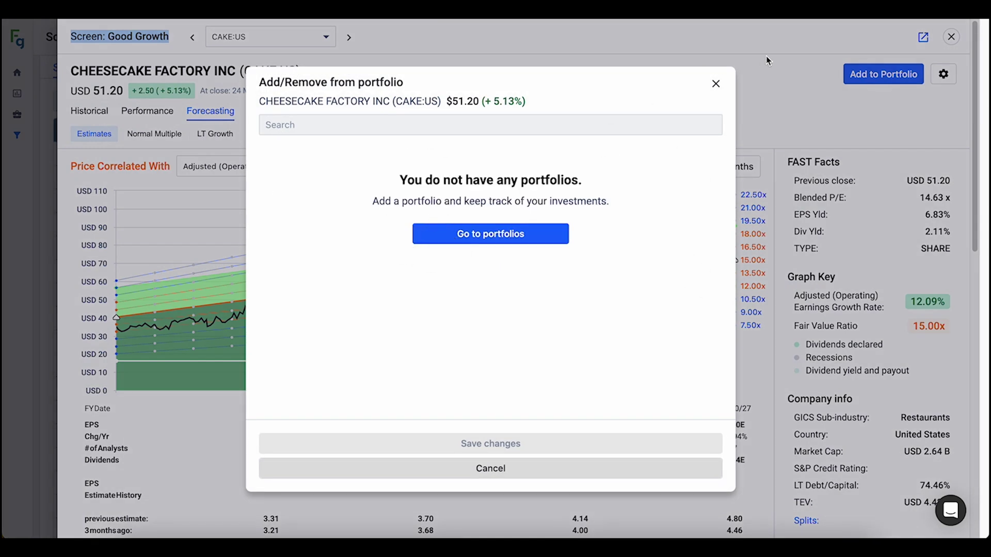
click(717, 85)
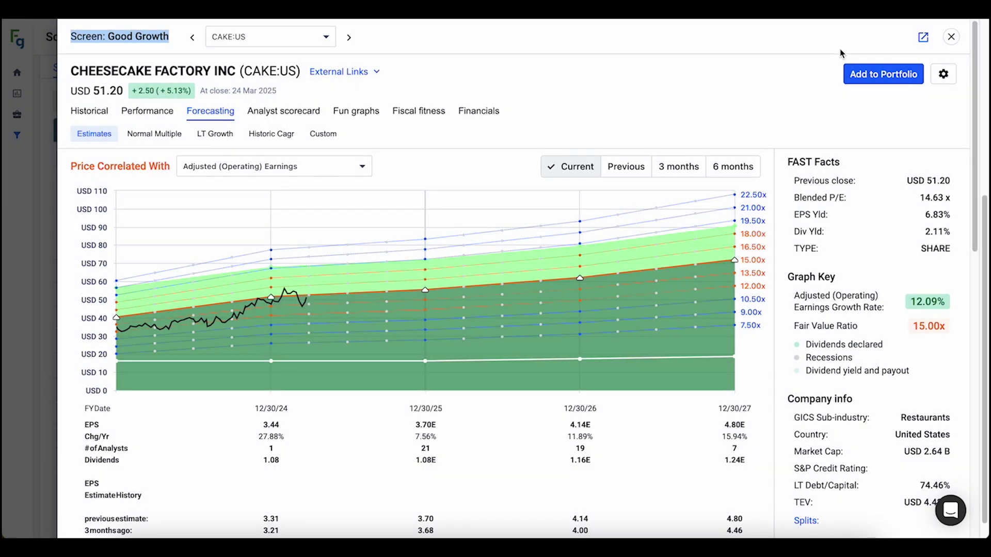
click(951, 38)
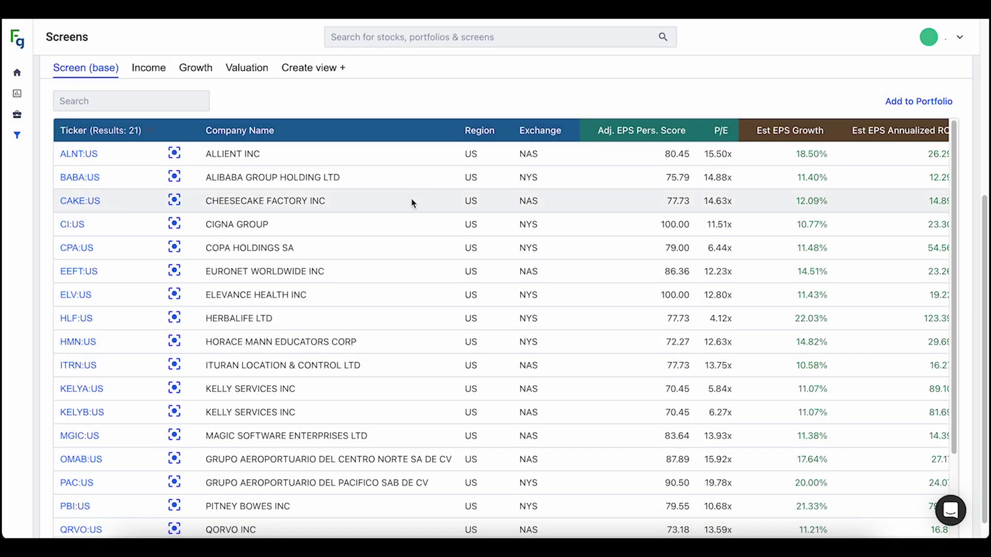
scroll(412, 201, up, 2)
scroll(411, 199, up, 3)
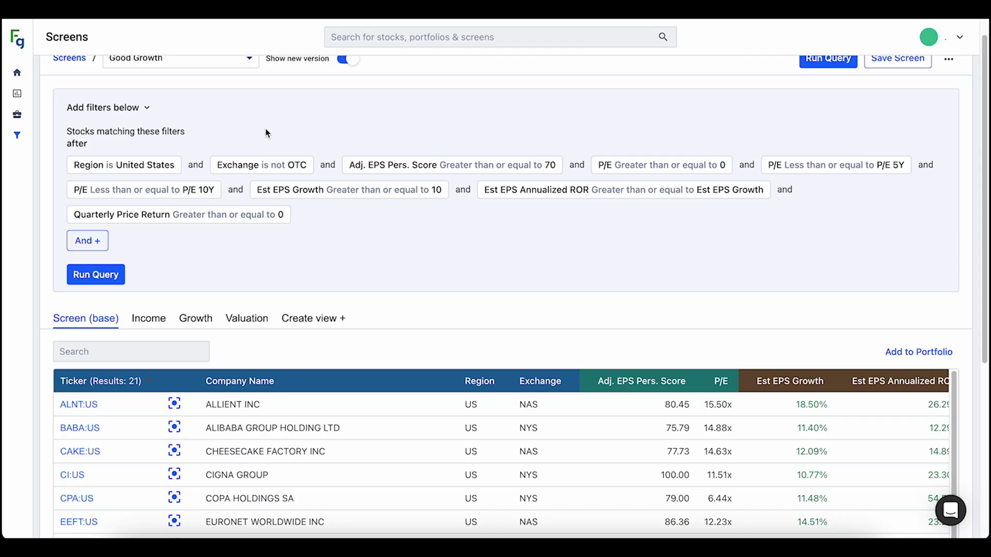
mouse_move(215, 229)
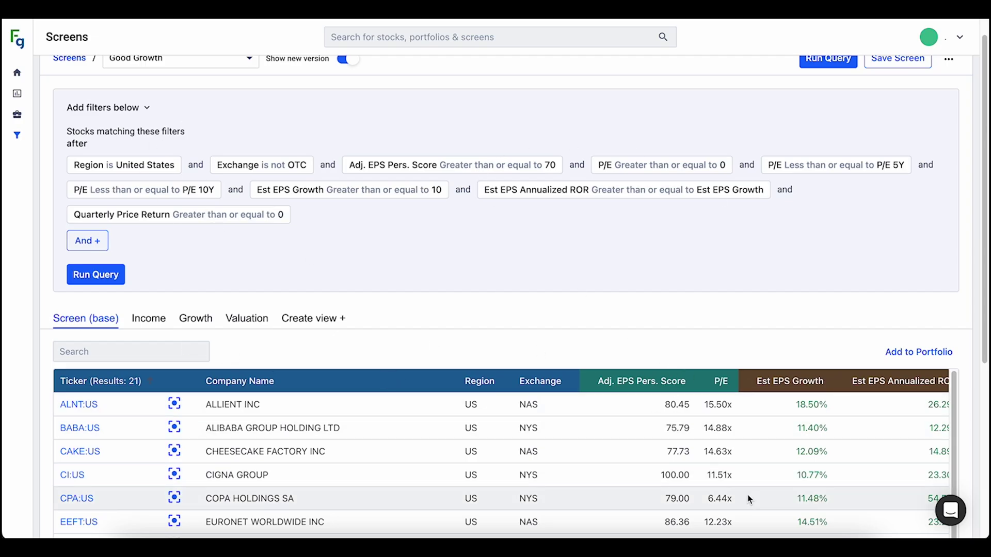
scroll(747, 491, right, 5)
scroll(743, 488, left, 5)
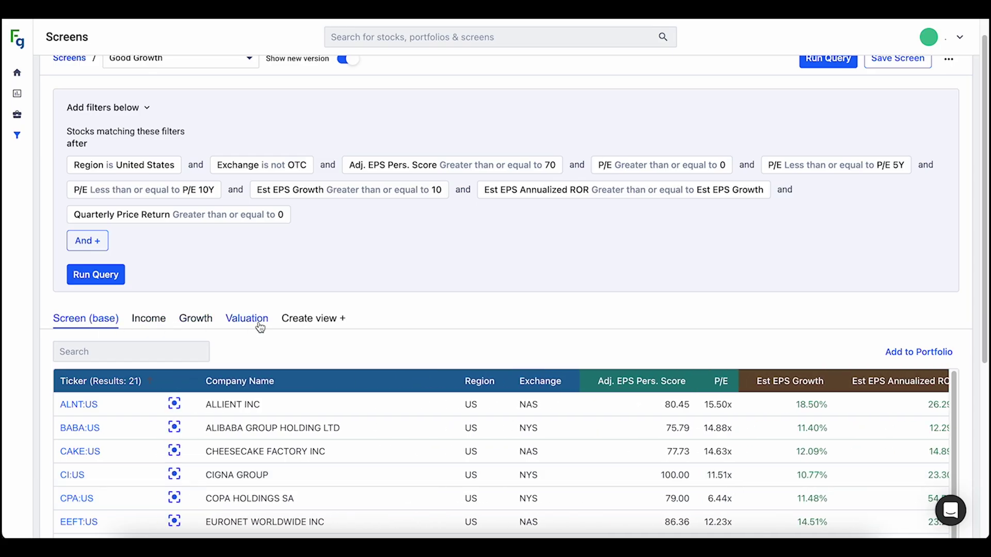
click(155, 324)
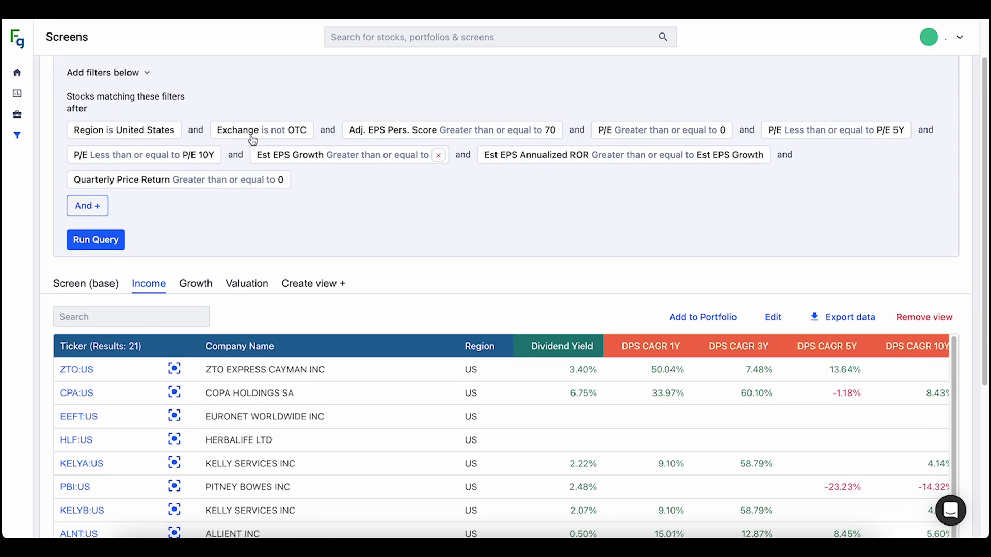
Sort the Income view by Dividend Yield highest first, led by CPA:US at 6.75%, then show Growth
scroll(595, 281, down, 2)
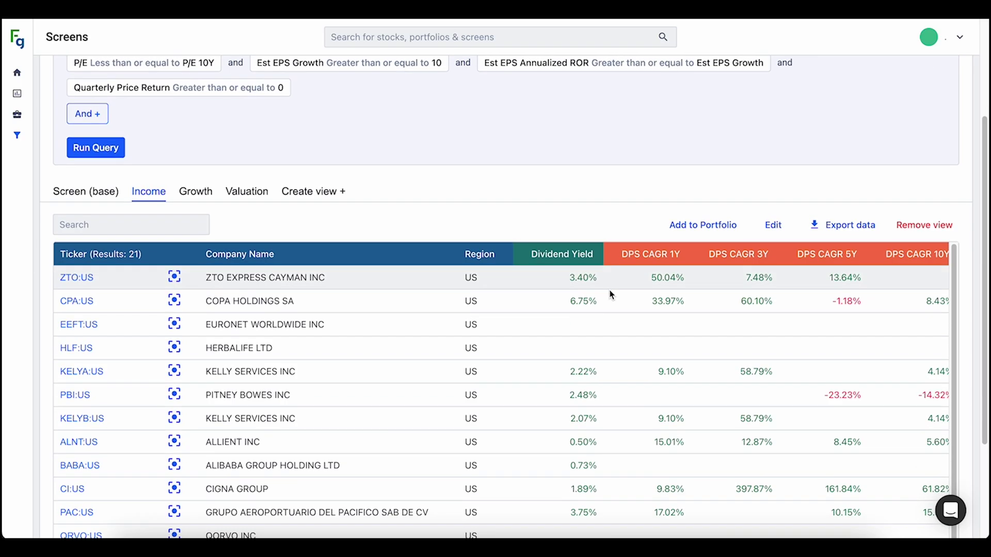
scroll(622, 301, right, 5)
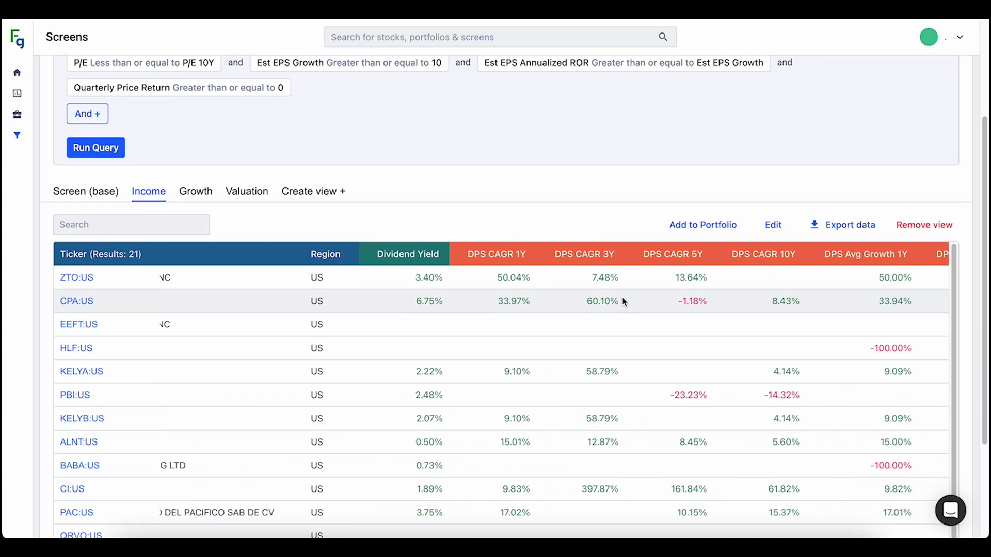
scroll(622, 298, left, 5)
scroll(623, 299, right, 1)
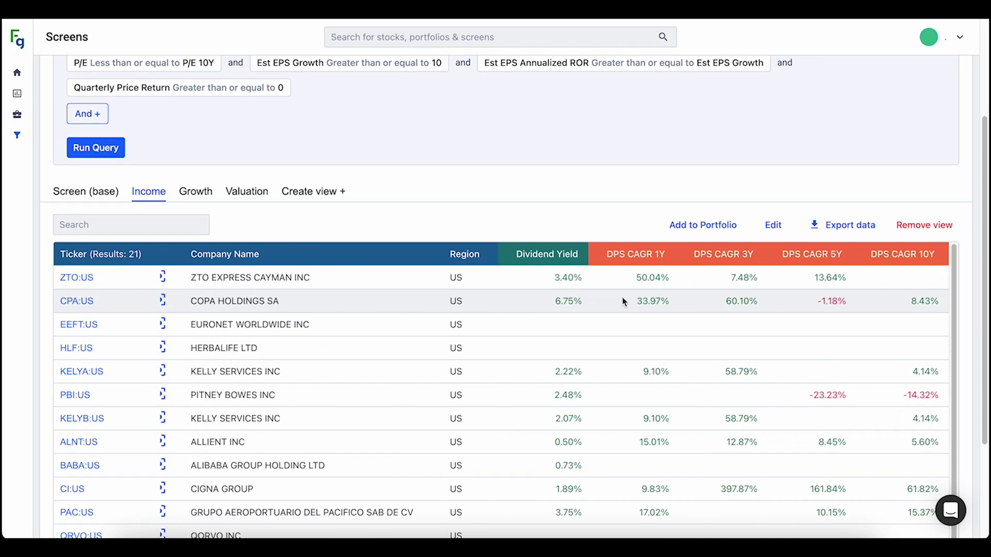
click(533, 258)
click(533, 258)
scroll(599, 276, right, 5)
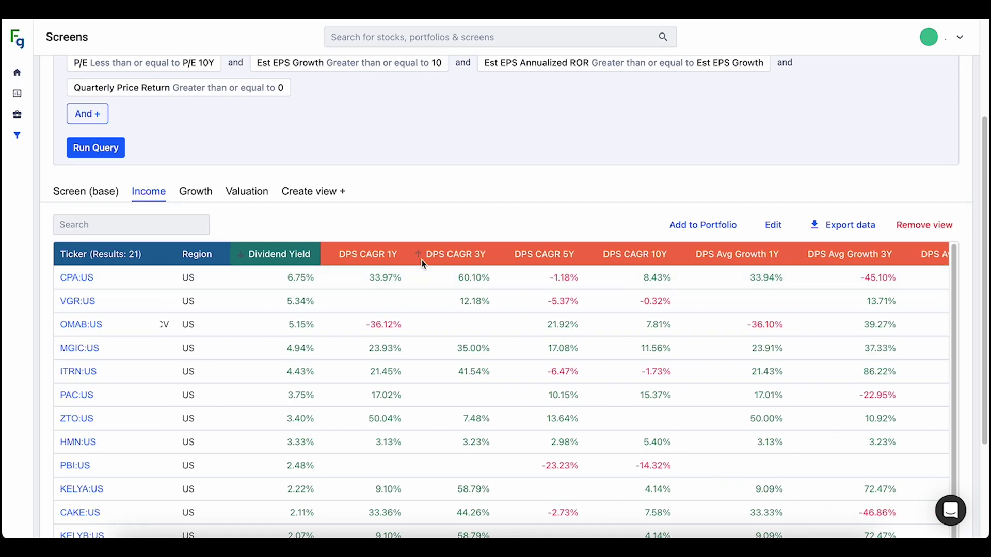
scroll(723, 253, right, 4)
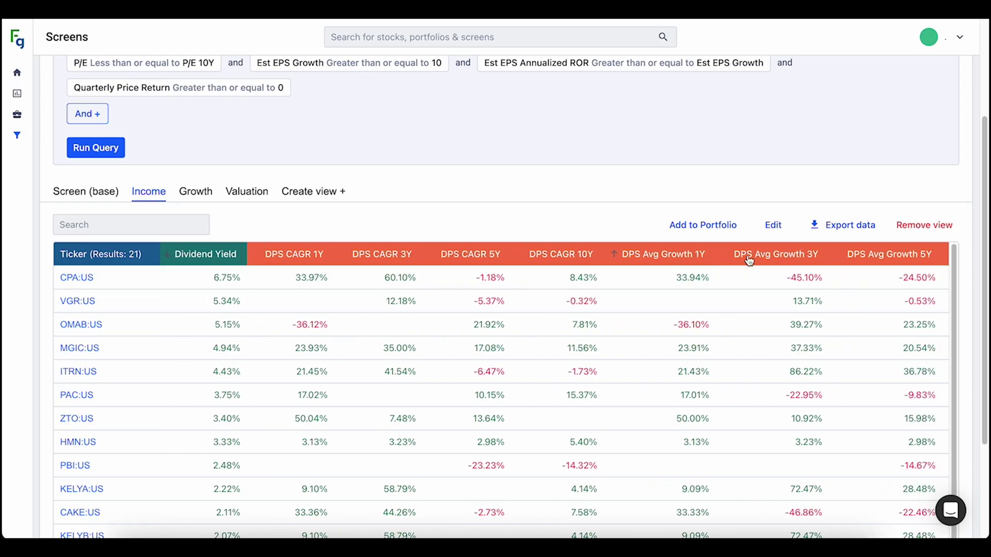
scroll(748, 258, left, 10)
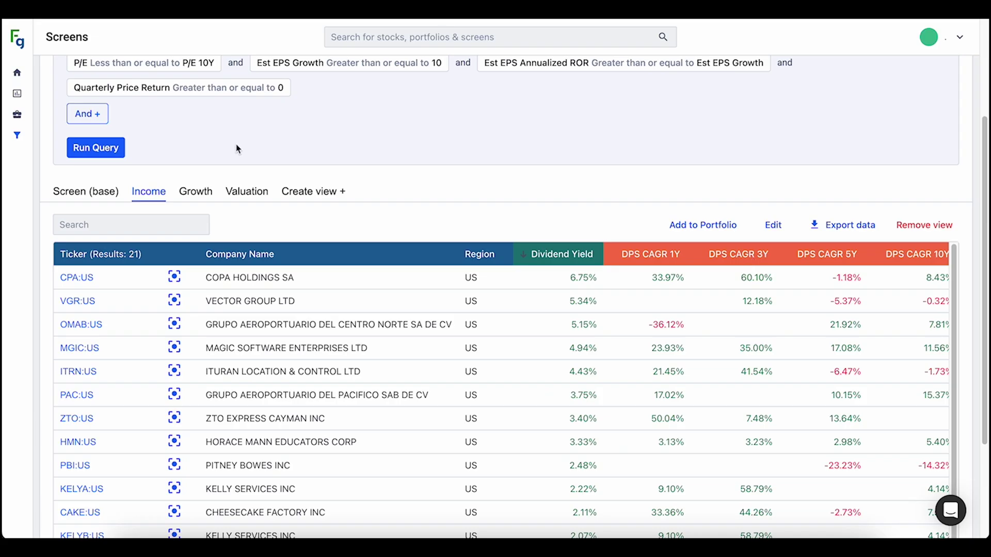
click(195, 192)
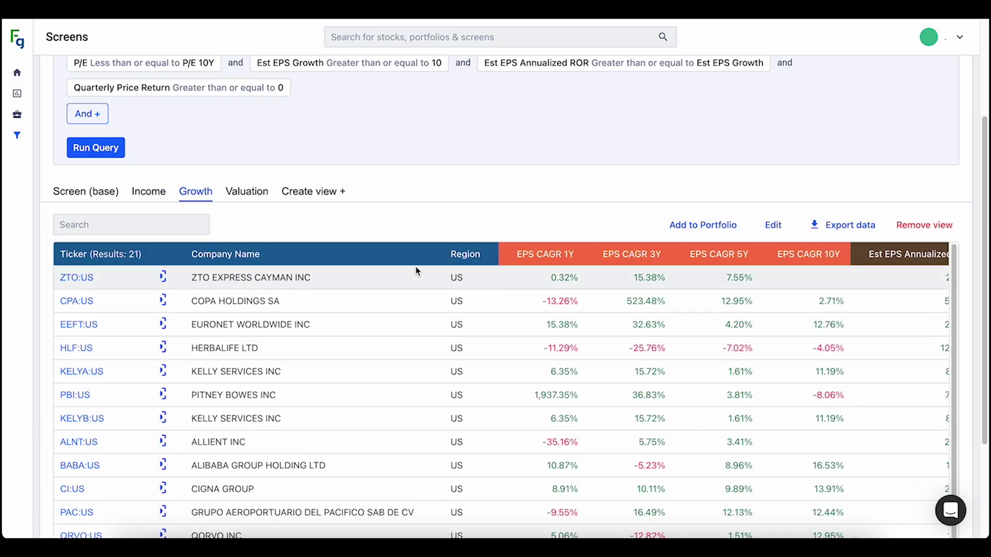
Sort the Growth results by EPS CAGR 1Y descending, with PBI:US at 1,937.35% first, then view Valuation
scroll(416, 267, right, 2)
scroll(715, 258, right, 1)
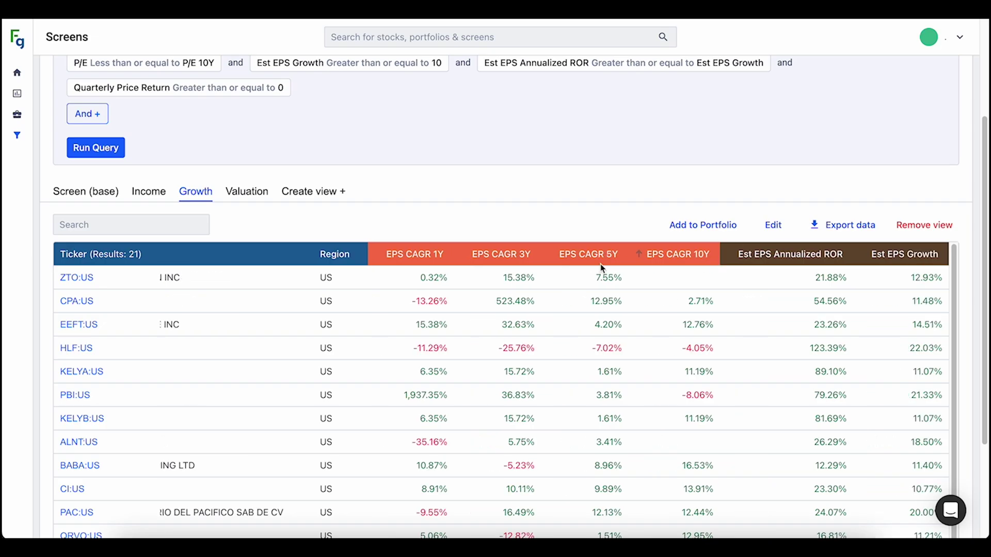
click(416, 255)
scroll(415, 258, left, 3)
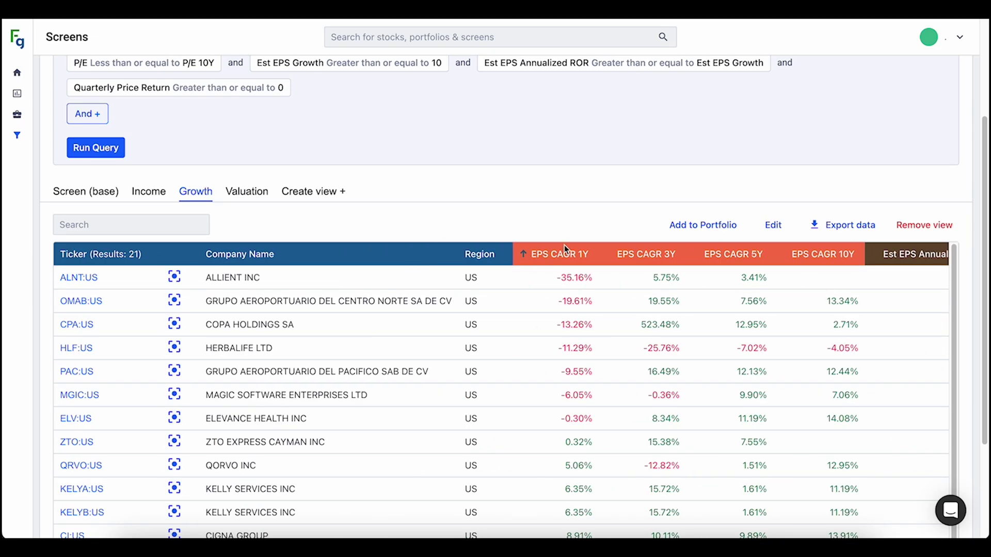
click(563, 260)
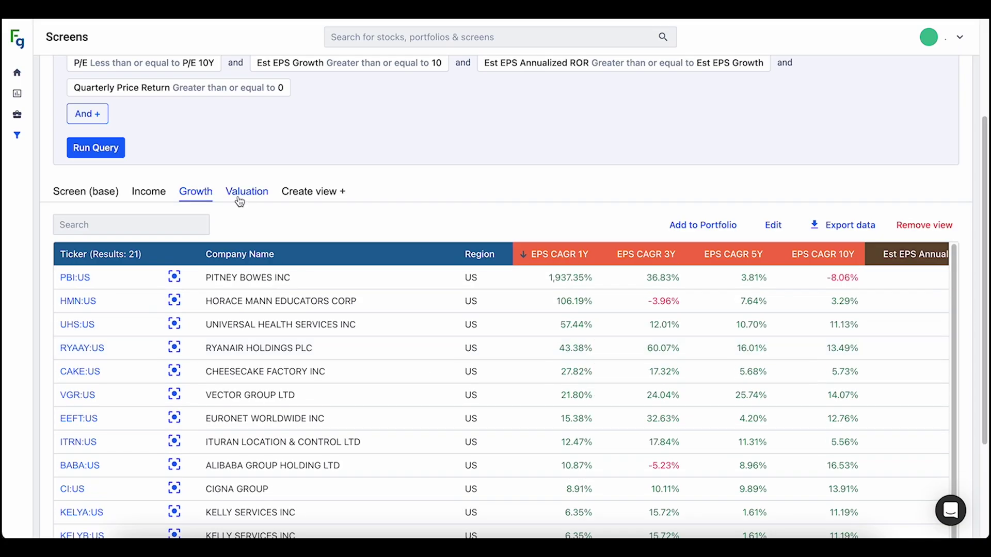
scroll(361, 224, up, 2)
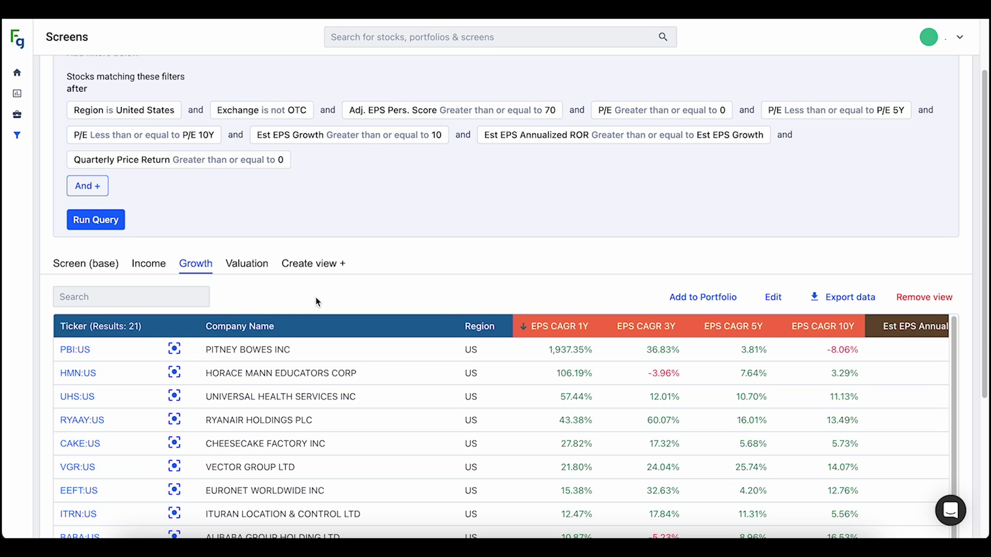
click(254, 263)
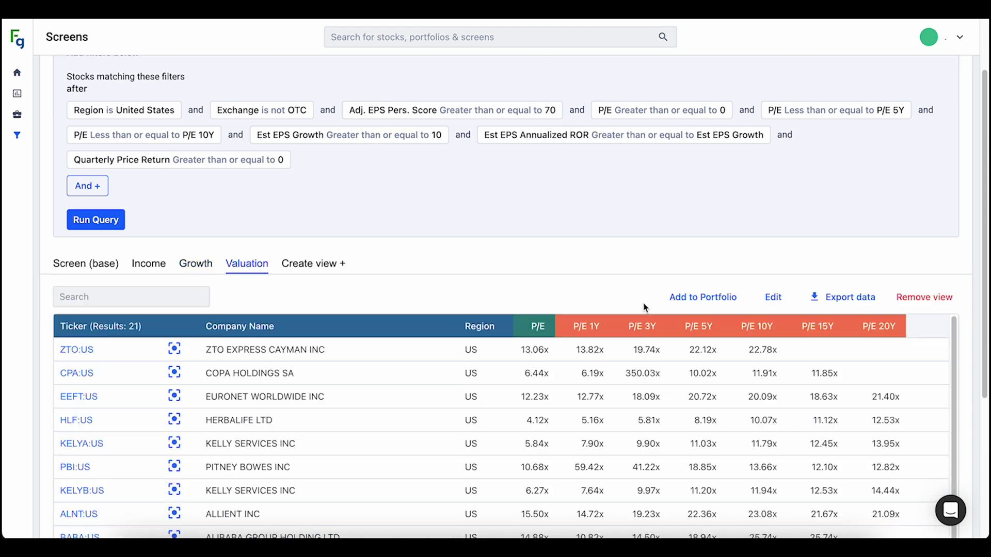
Sort the 21 Valuation results by P/E ascending so HLF:US at 4.12x leads
click(539, 331)
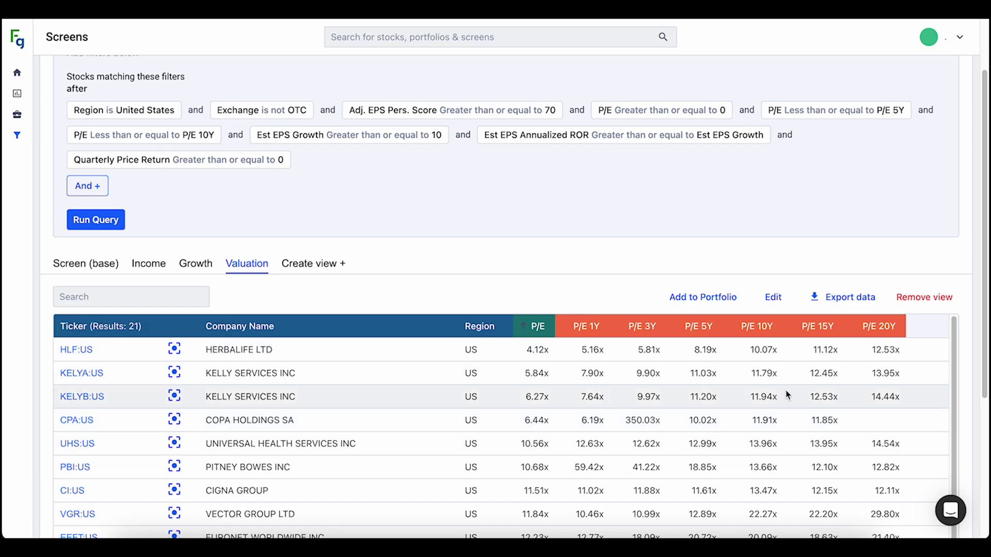
scroll(451, 222, up, 2)
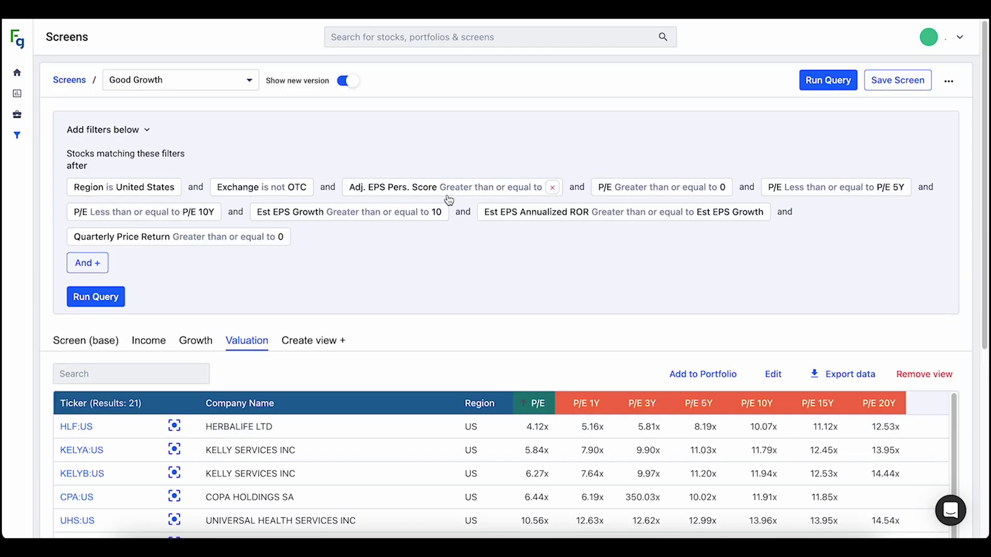